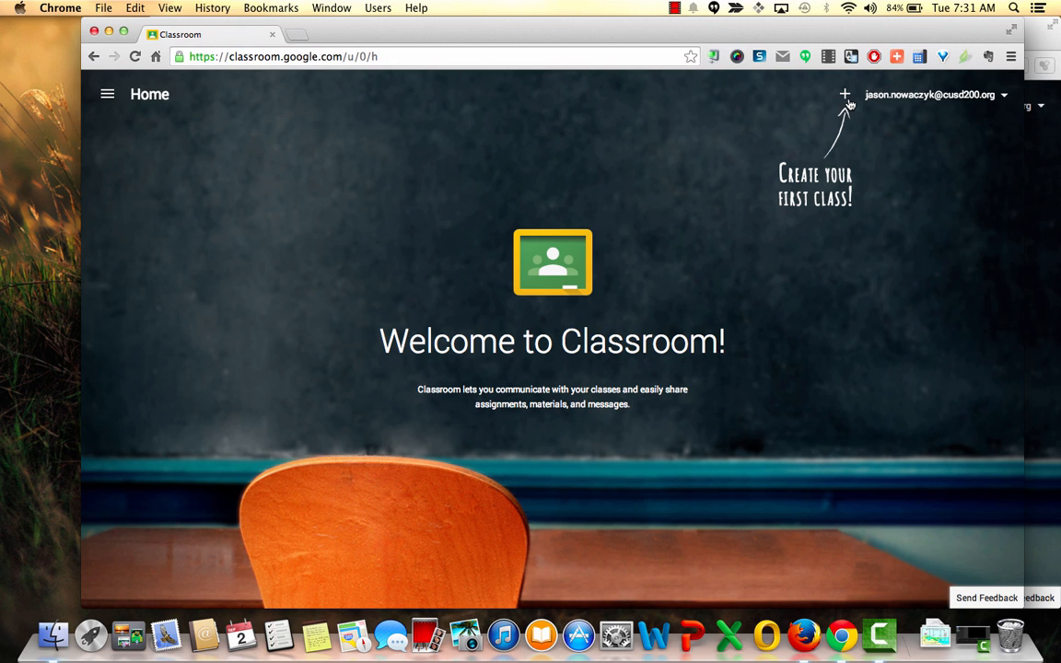
Create a class named Science with the section Period 4.
{"action": "left_click", "coordinate": [845, 96]}
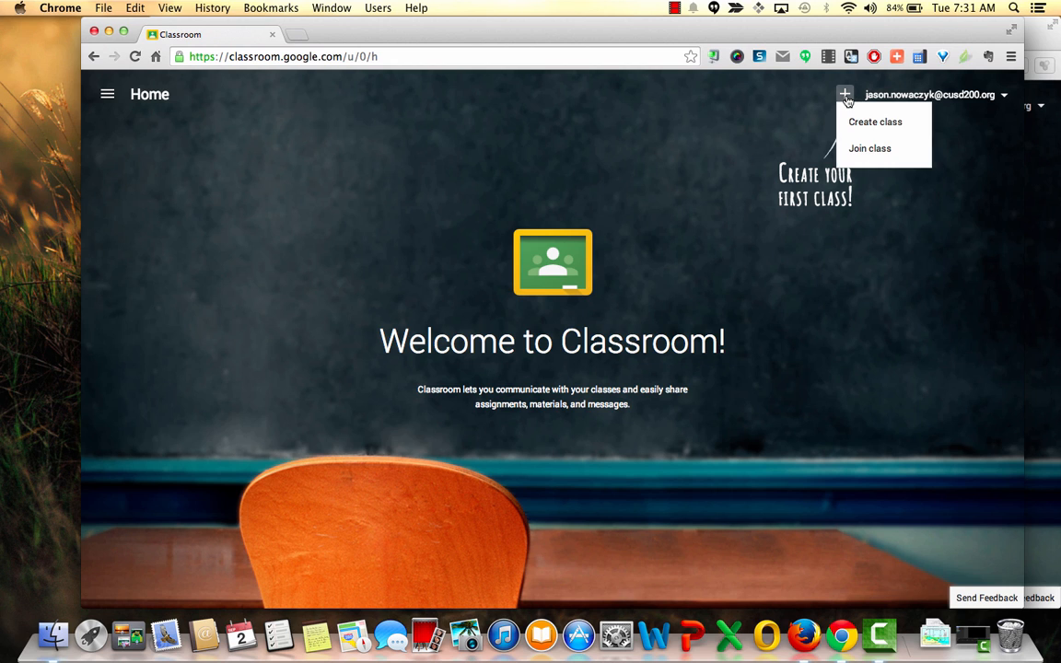
{"action": "left_click", "coordinate": [852, 125]}
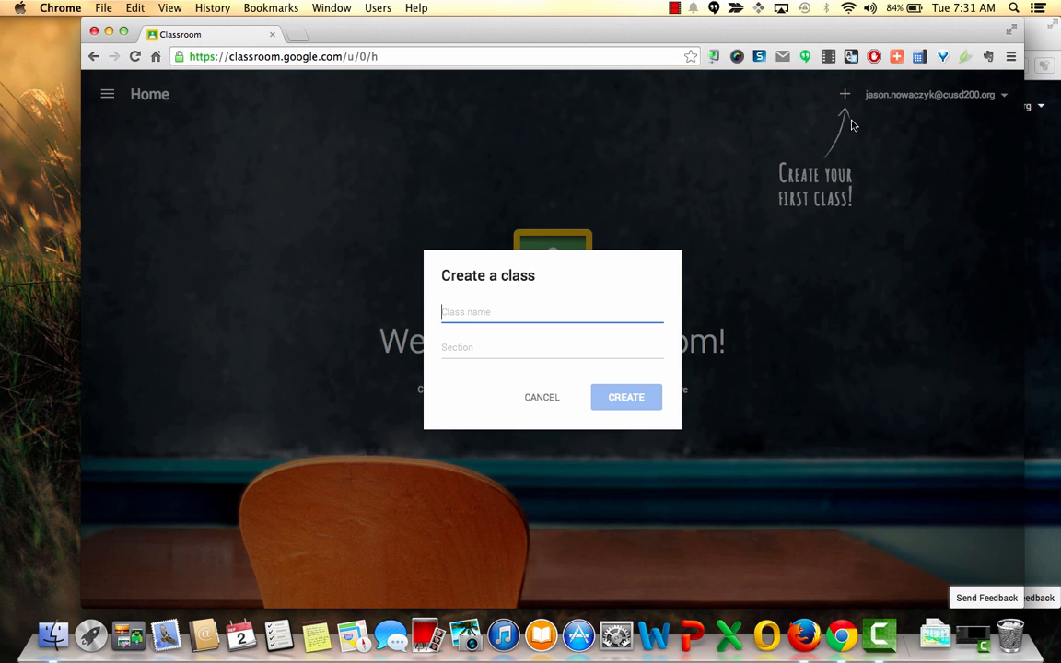
{"action": "type", "text": "Science"}
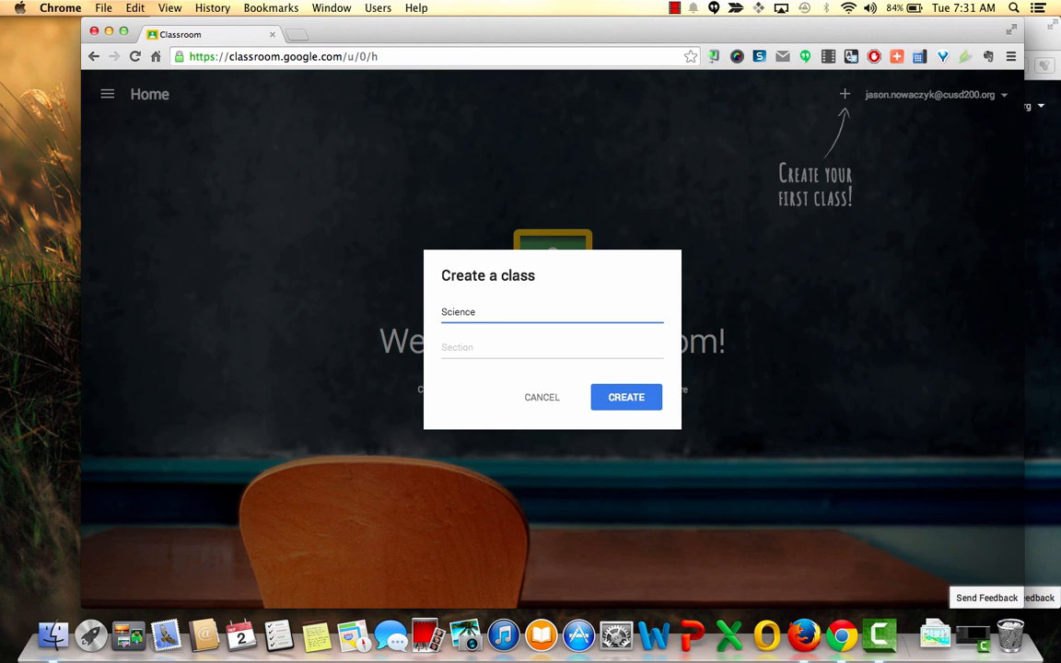
{"action": "key", "text": "Tab"}
{"action": "type", "text": "Period"}
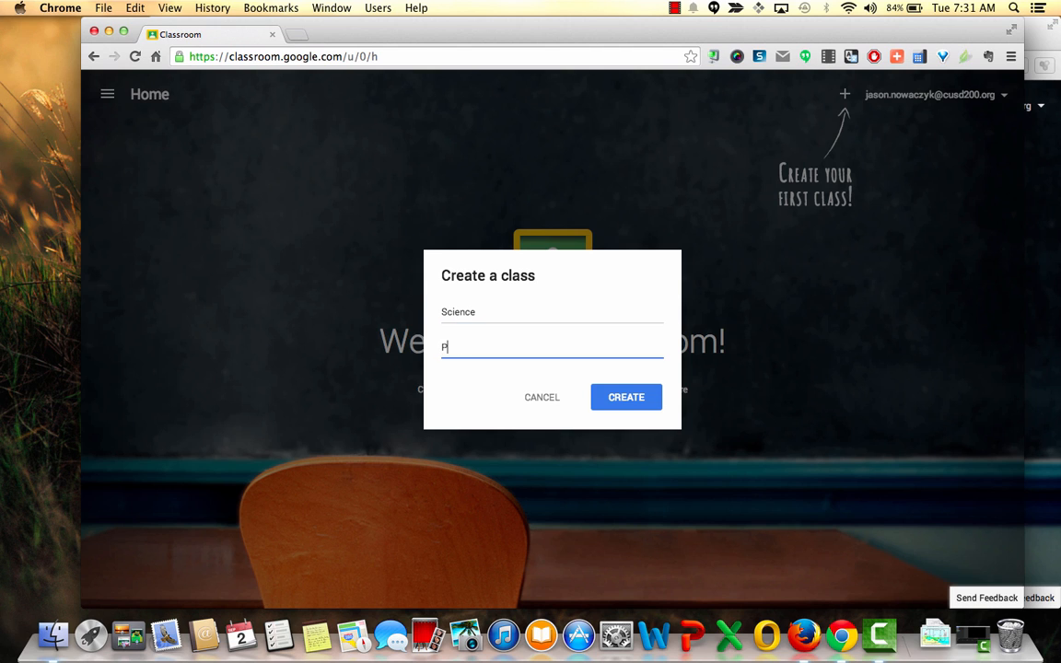
{"action": "type", "text": " 4"}
{"action": "left_click", "coordinate": [633, 406]}
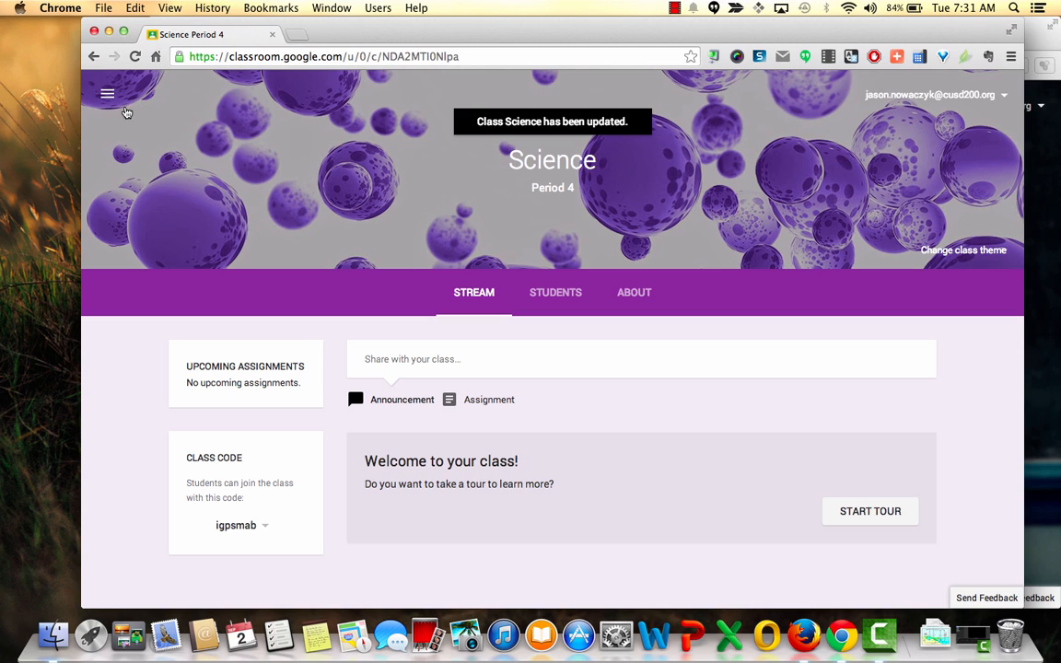
Go to the Classroom home page and reopen the Science class from its card.
{"action": "left_click", "coordinate": [107, 97]}
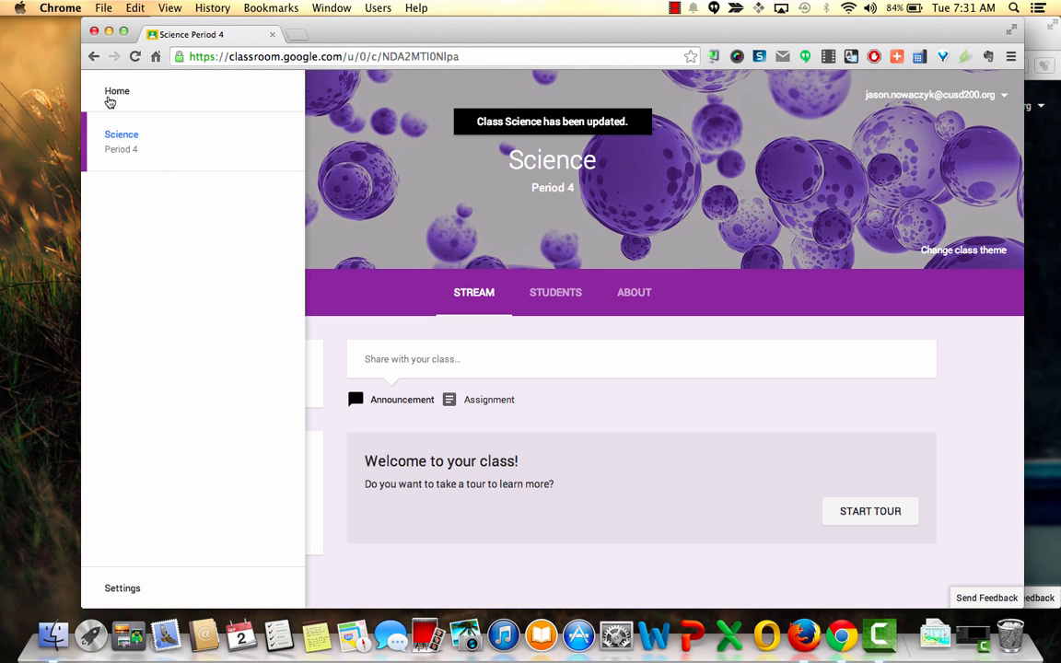
{"action": "left_click", "coordinate": [300, 132]}
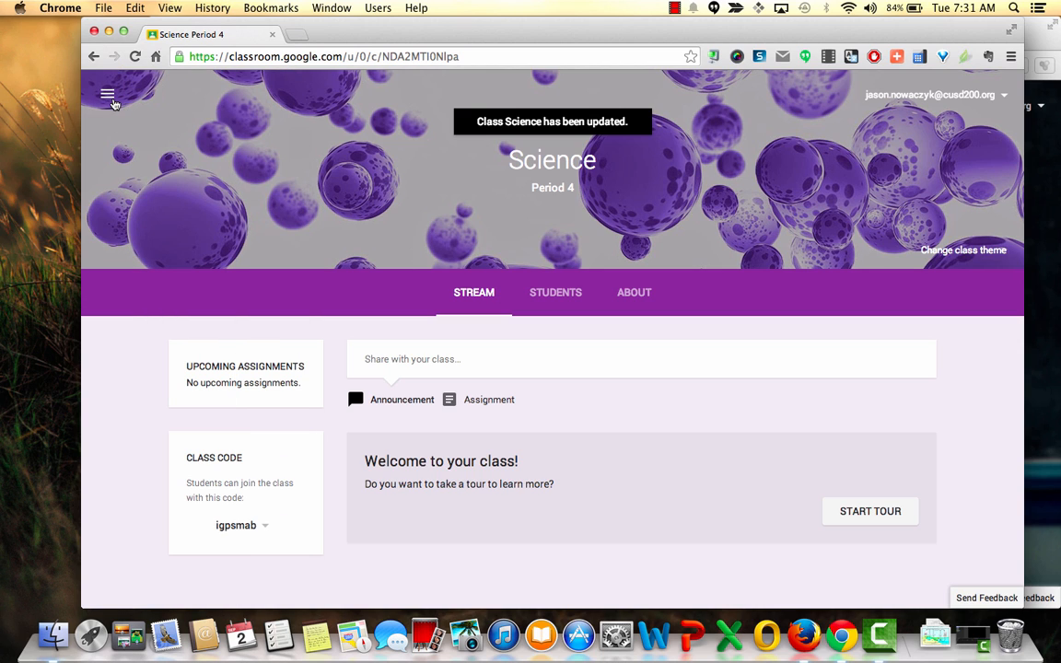
{"action": "left_click", "coordinate": [108, 97]}
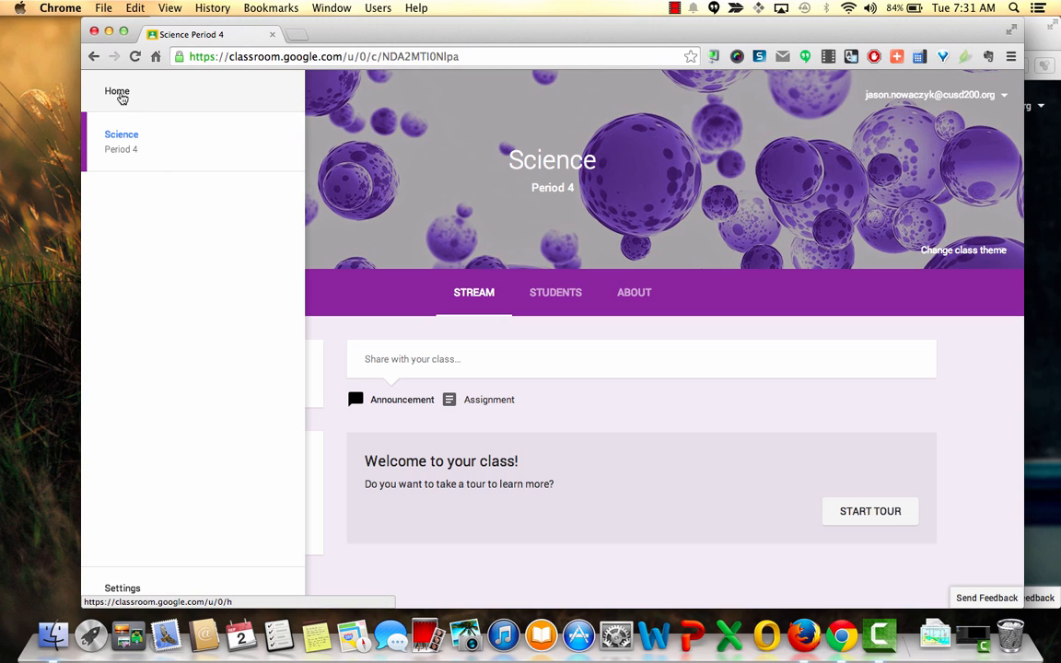
{"action": "left_click", "coordinate": [118, 93]}
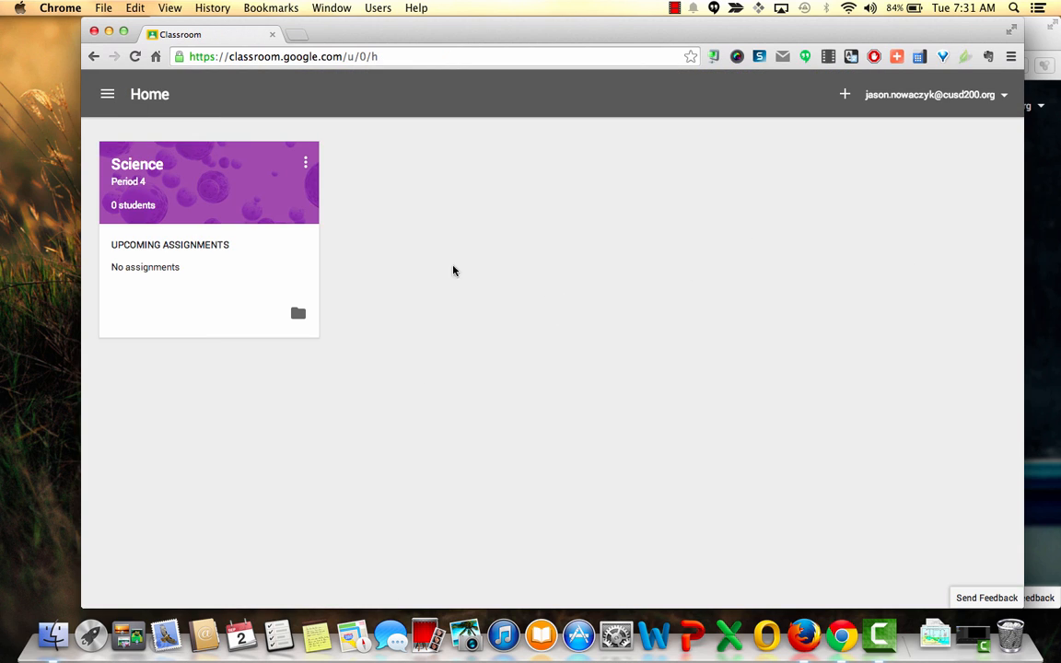
{"action": "left_click", "coordinate": [133, 175]}
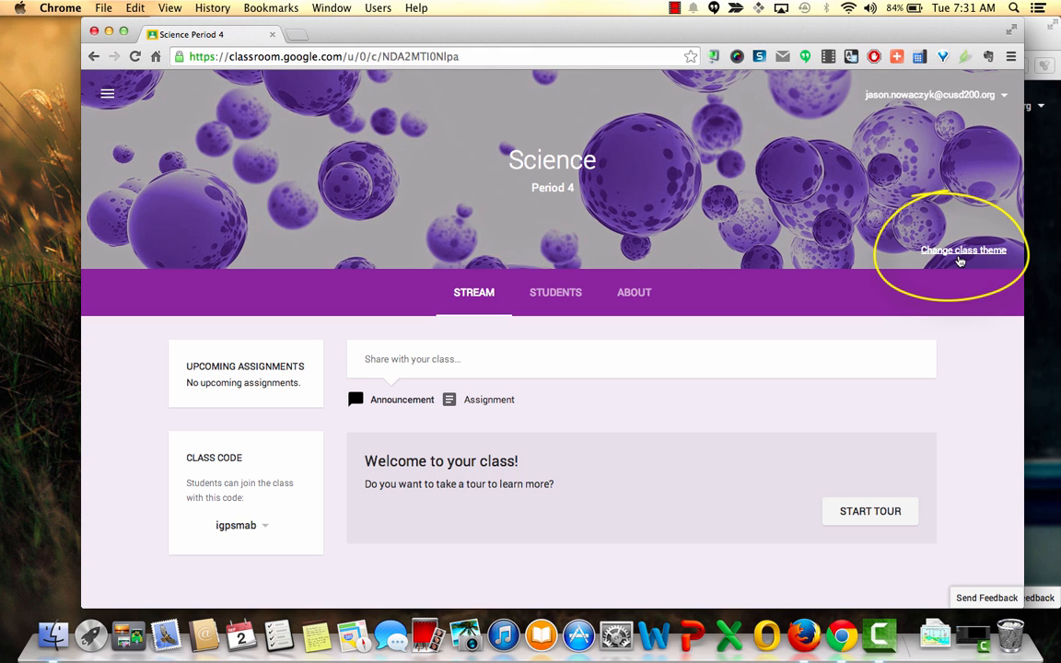
Change the class theme to the gallery image of colourful laboratory flasks.
{"action": "left_click", "coordinate": [959, 262]}
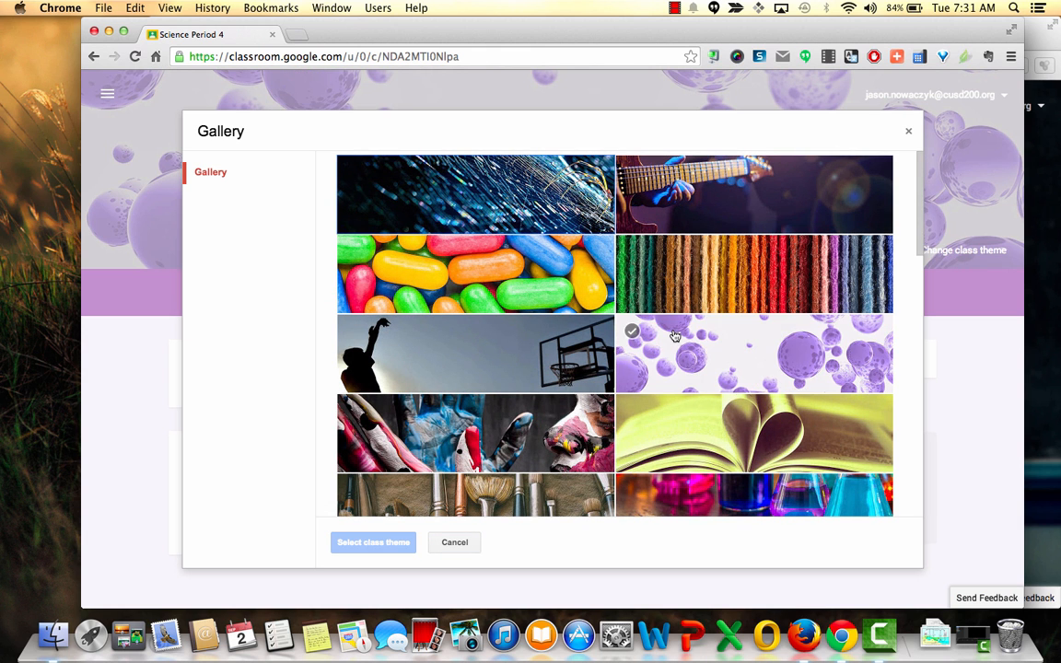
{"action": "scroll", "coordinate": [726, 313], "scroll_direction": "down", "scroll_amount": 2}
{"action": "left_click", "coordinate": [710, 416]}
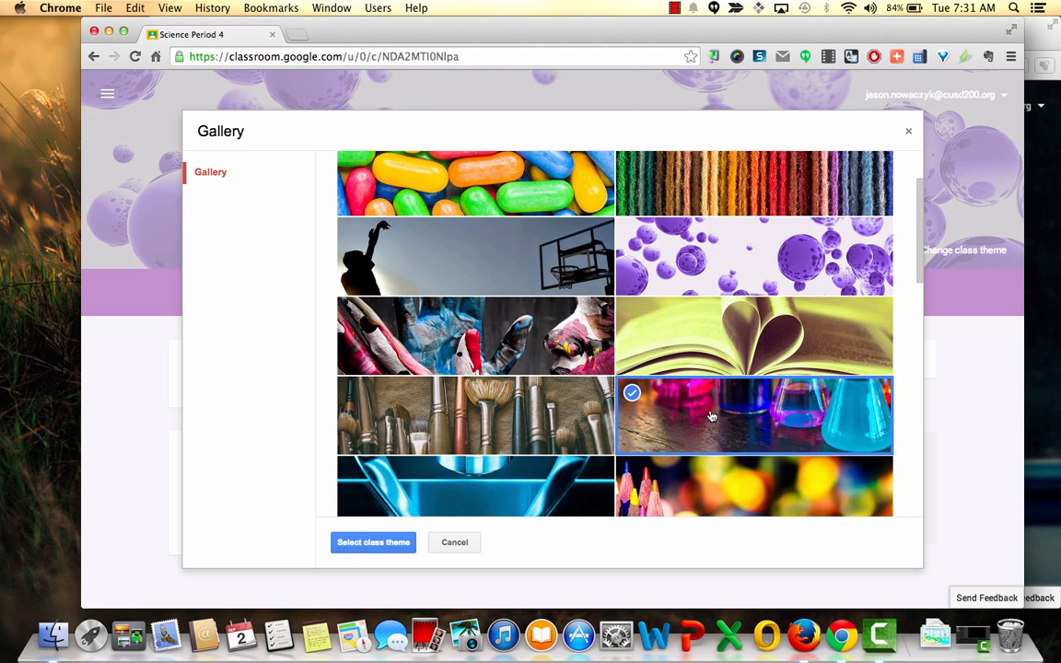
{"action": "left_click", "coordinate": [348, 545]}
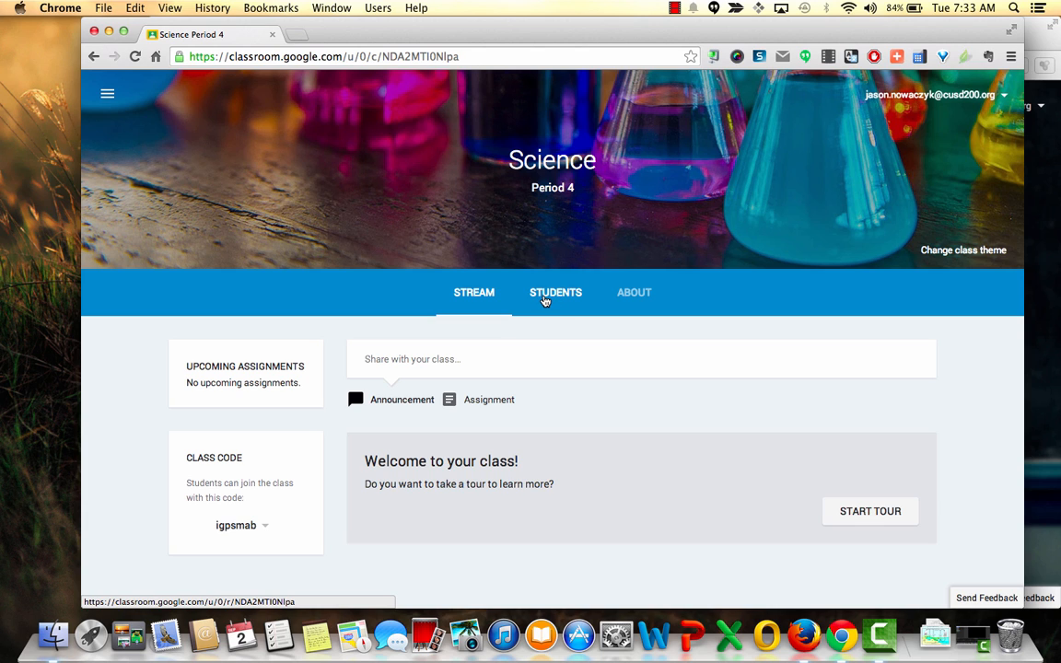
Copy the class code from the Science class's Students page.
{"action": "left_click", "coordinate": [545, 295]}
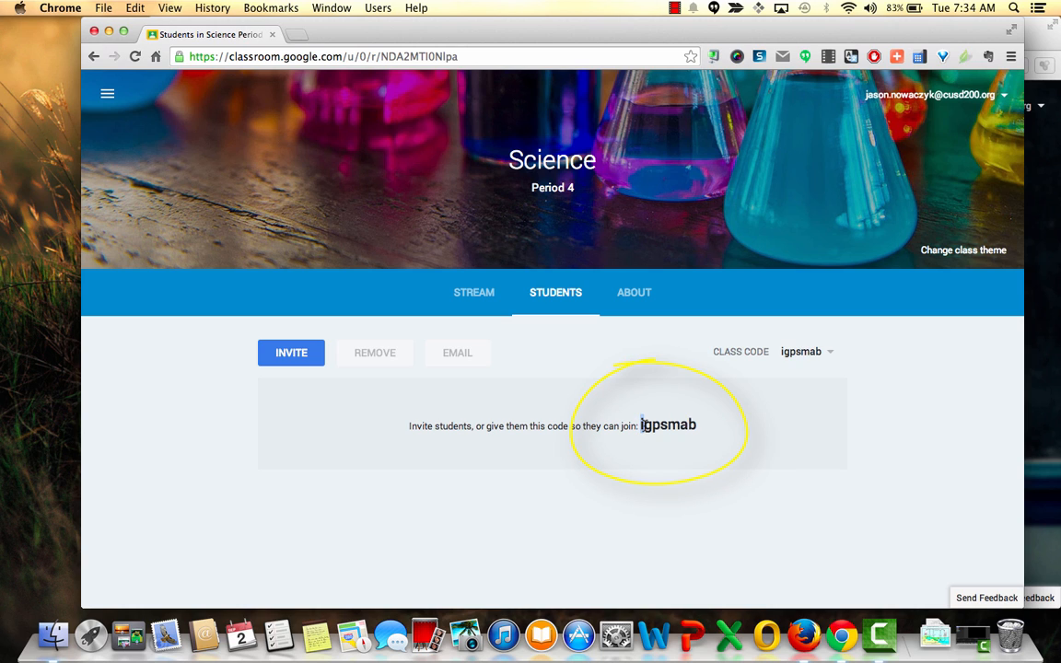
{"action": "left_click_drag", "start_coordinate": [642, 424], "coordinate": [696, 424]}
{"action": "key", "text": "super+c"}
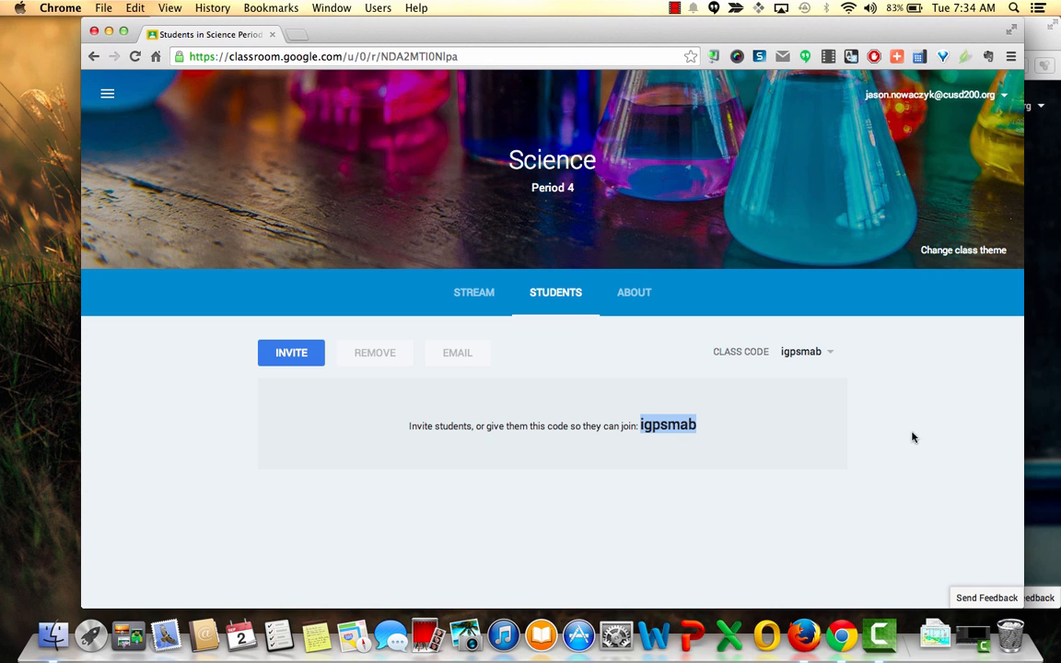
Switch to the student account in Firefox and join the class with the copied class code.
{"action": "left_click", "coordinate": [1057, 384]}
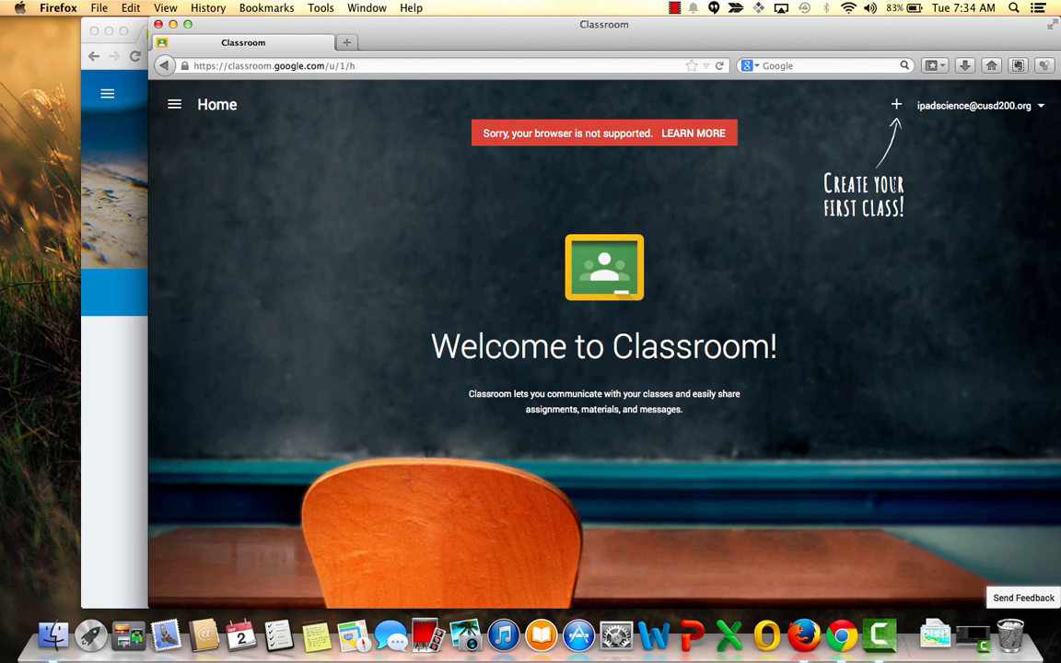
{"action": "left_click", "coordinate": [895, 111]}
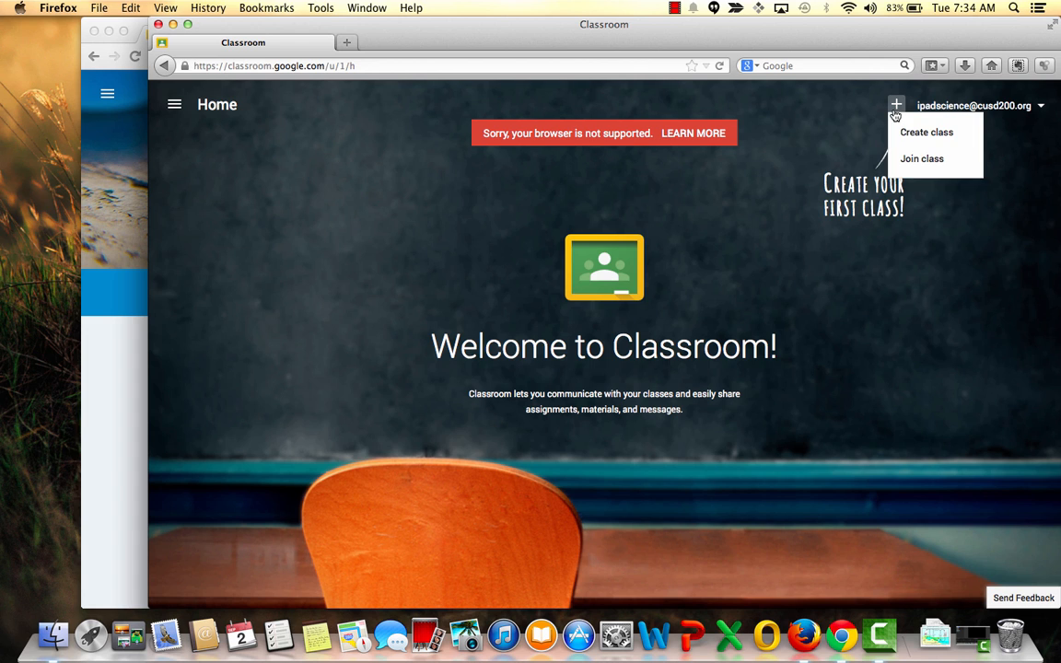
{"action": "left_click", "coordinate": [903, 169]}
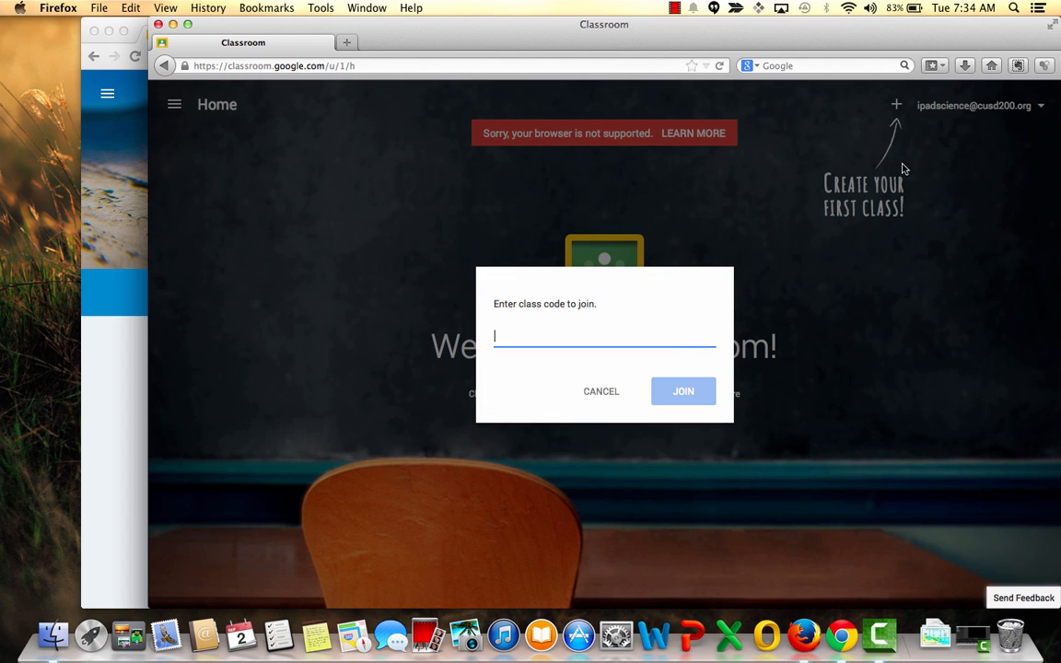
{"action": "key", "text": "super+v"}
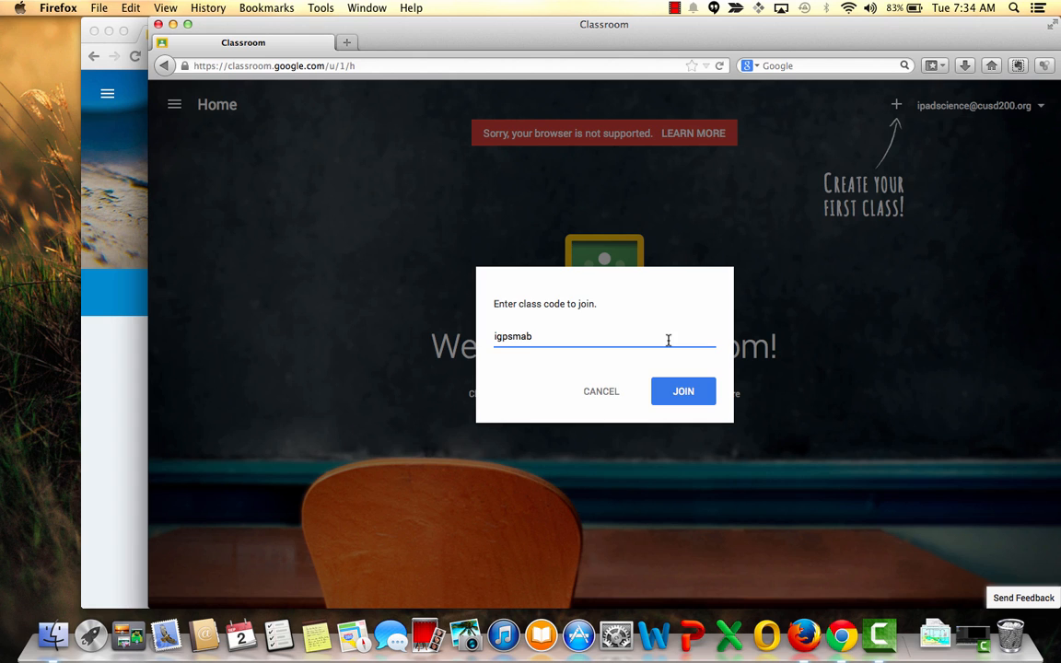
{"action": "left_click", "coordinate": [679, 392]}
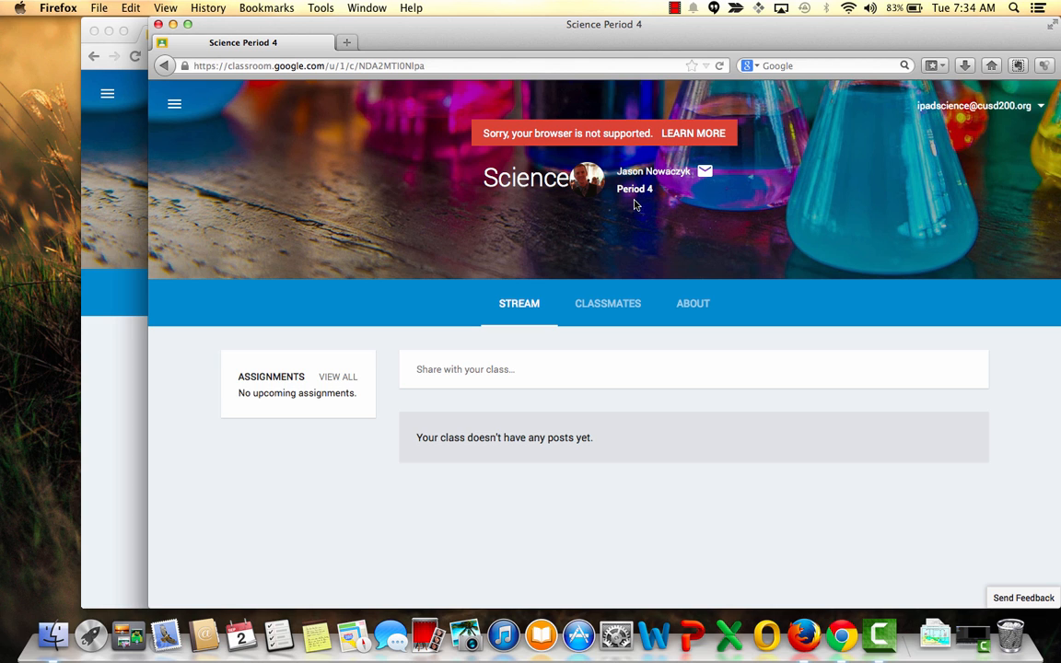
Switch back to Chrome and review the class's Stream and About pages, including the optional details, materials area and Google Drive folder.
{"action": "left_click", "coordinate": [133, 373]}
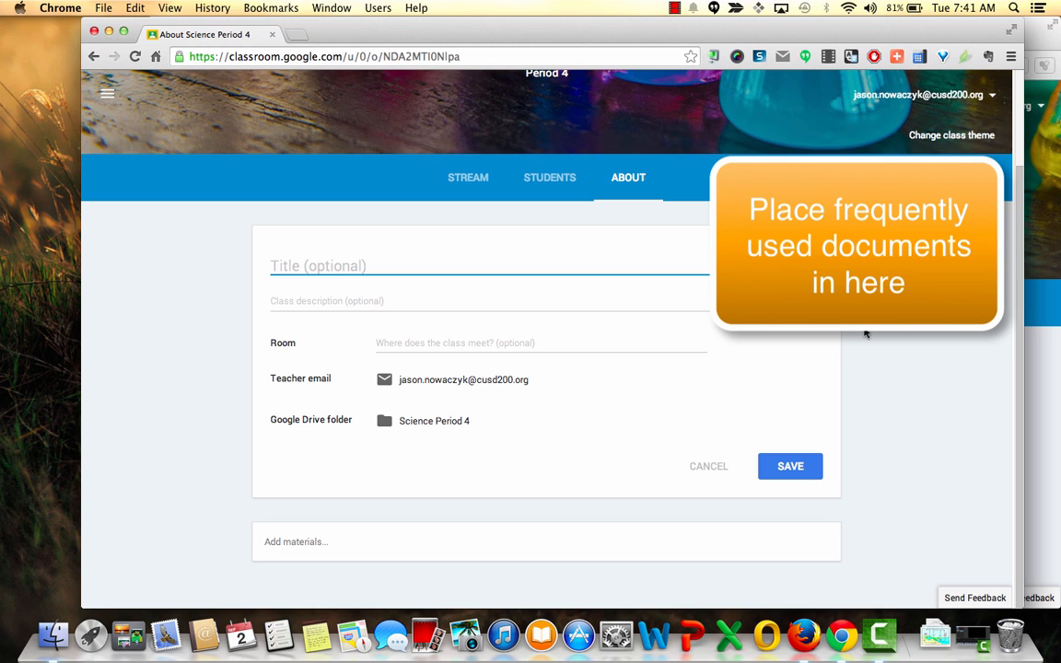
{"action": "scroll", "coordinate": [933, 380], "scroll_direction": "down", "scroll_amount": 1}
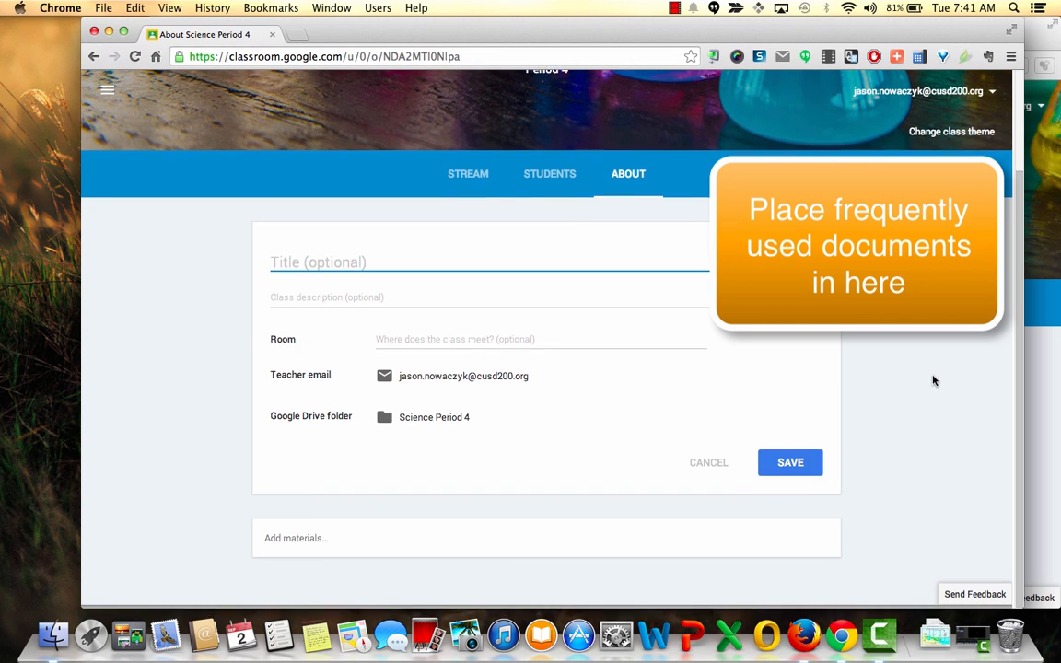
{"action": "scroll", "coordinate": [925, 391], "scroll_direction": "up", "scroll_amount": 1}
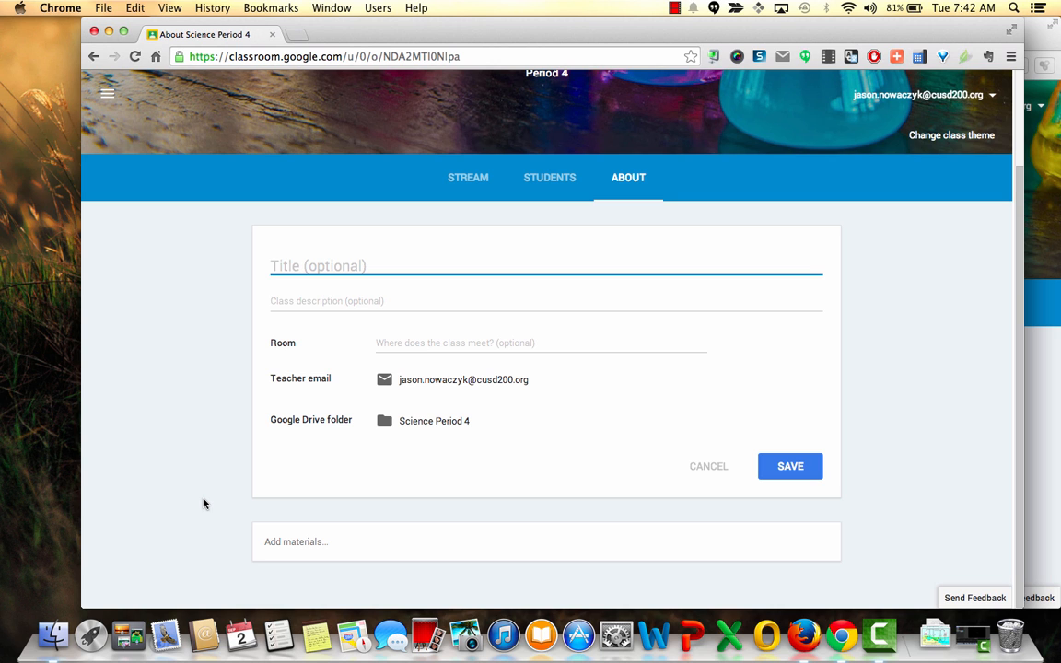
{"action": "left_click", "coordinate": [480, 183]}
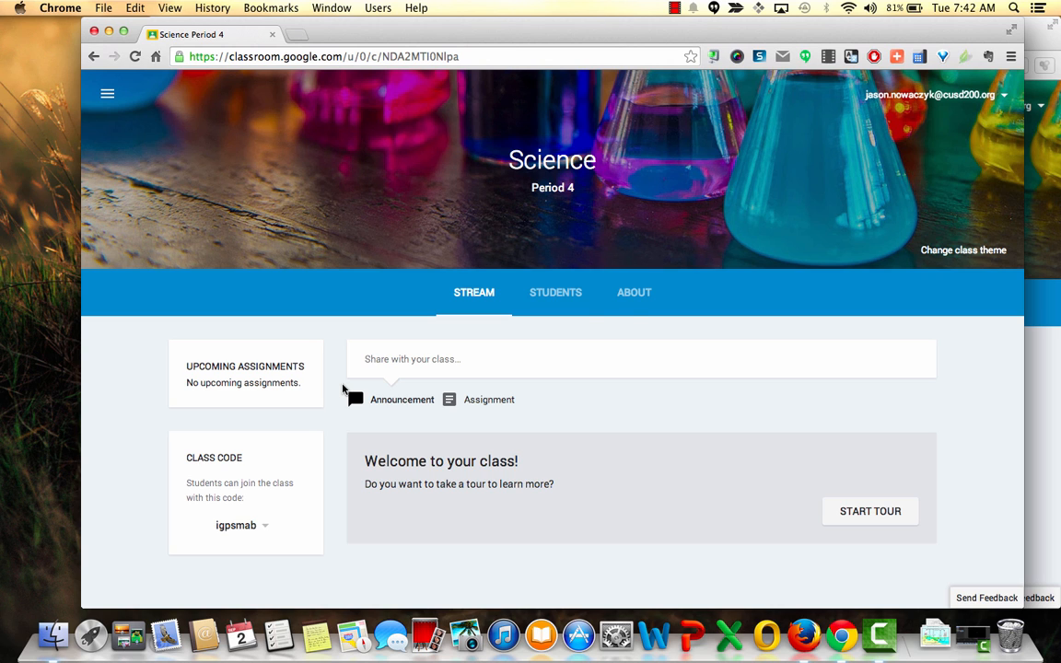
{"action": "left_click", "coordinate": [637, 303]}
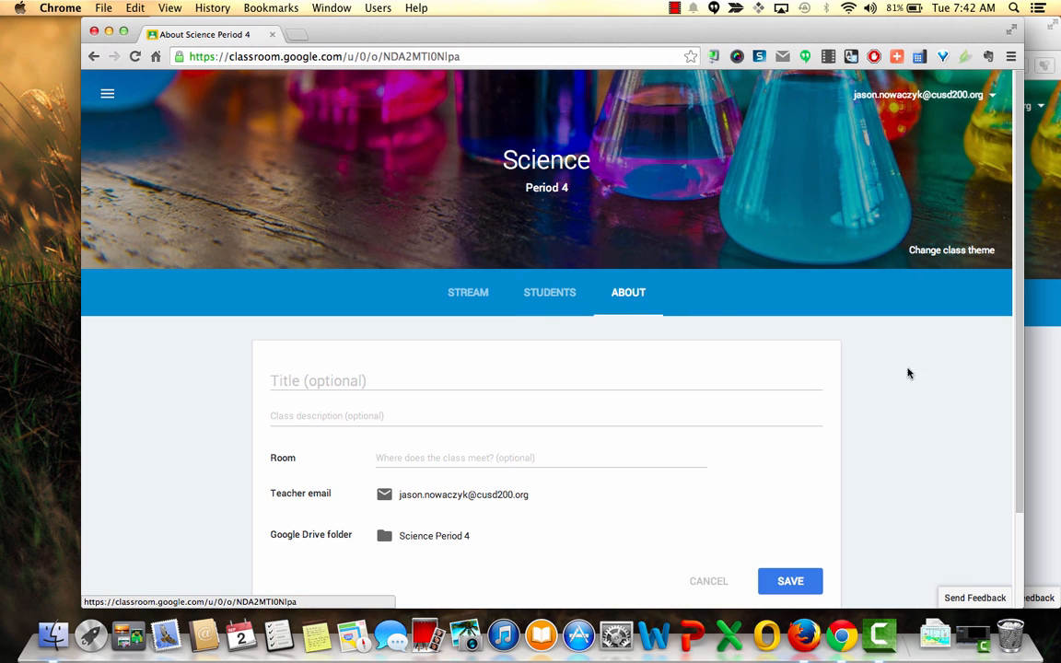
{"action": "scroll", "coordinate": [941, 391], "scroll_direction": "down", "scroll_amount": 3}
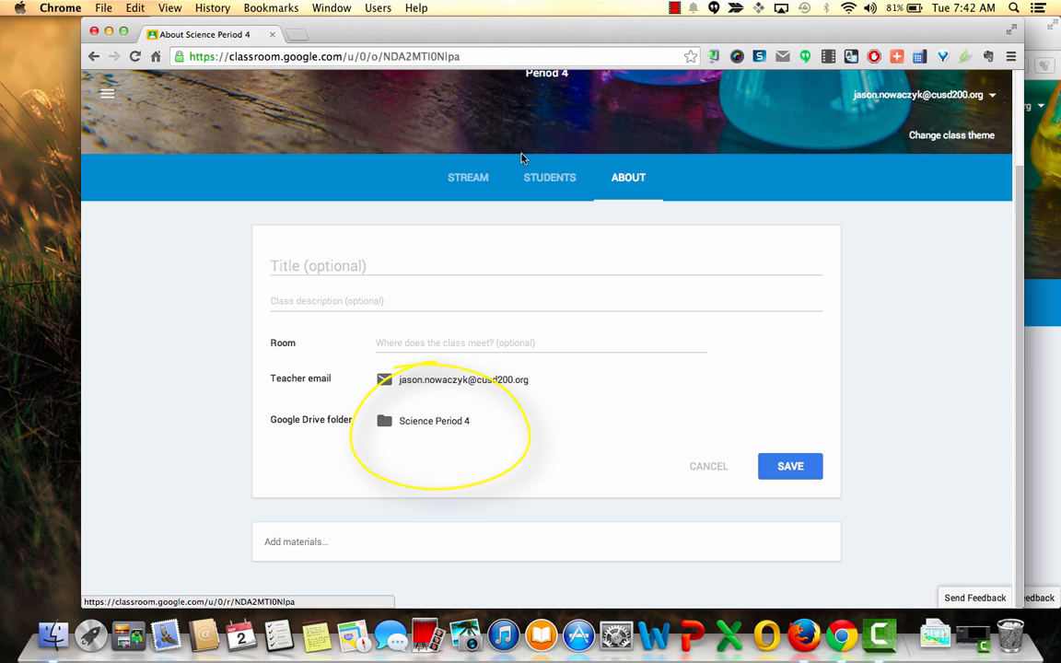
Open Google Drive in a new browser tab and view the first Science Period 4 folder inside My Drive's Classroom folder.
{"action": "left_click", "coordinate": [299, 38]}
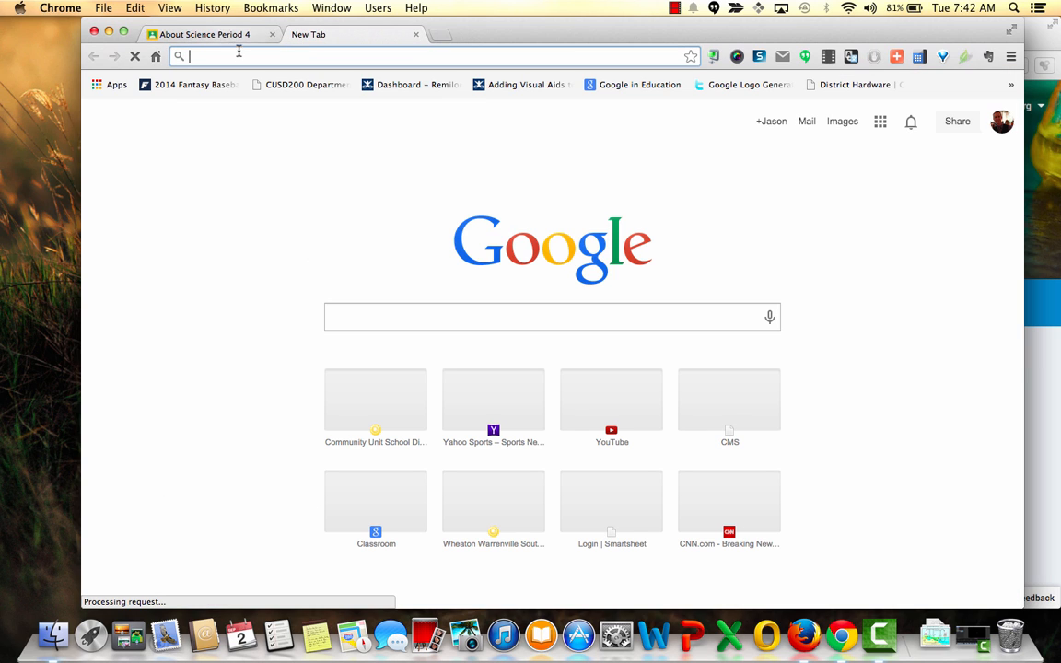
{"action": "left_click", "coordinate": [882, 125]}
{"action": "right_click", "coordinate": [843, 271]}
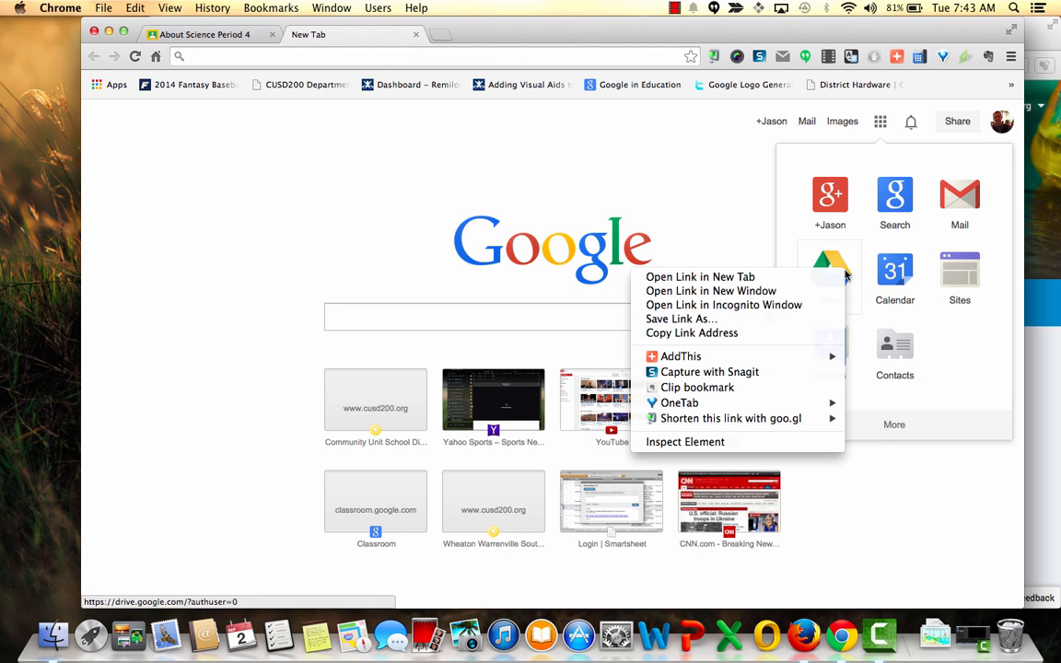
{"action": "left_click", "coordinate": [845, 274]}
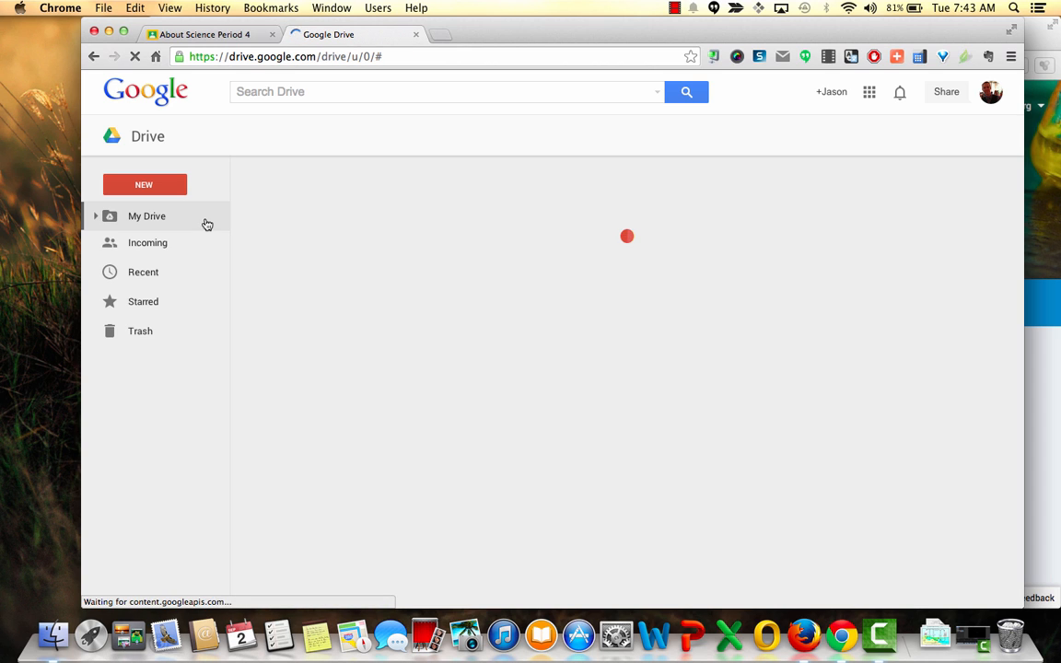
{"action": "left_click", "coordinate": [132, 220]}
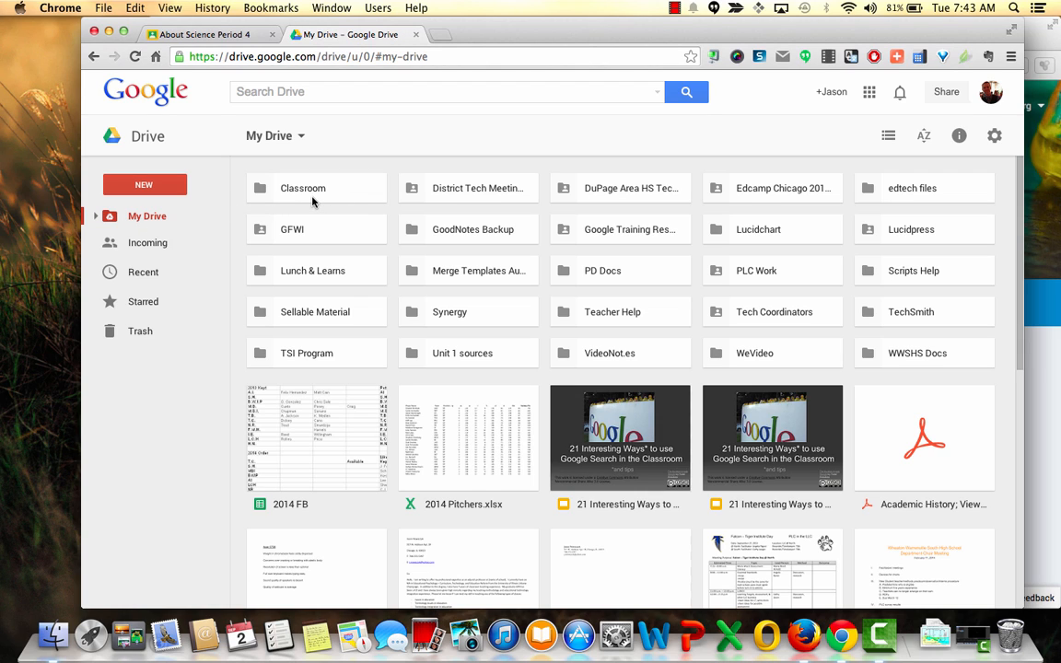
{"action": "left_click", "coordinate": [261, 190]}
{"action": "double_click", "coordinate": [261, 190]}
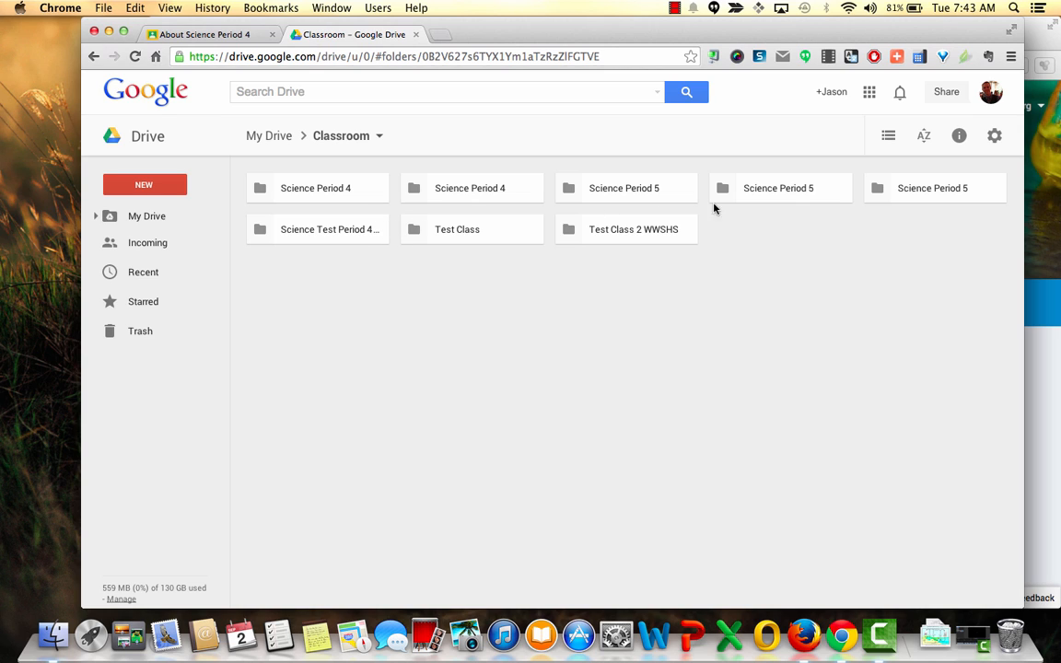
{"action": "double_click", "coordinate": [286, 189]}
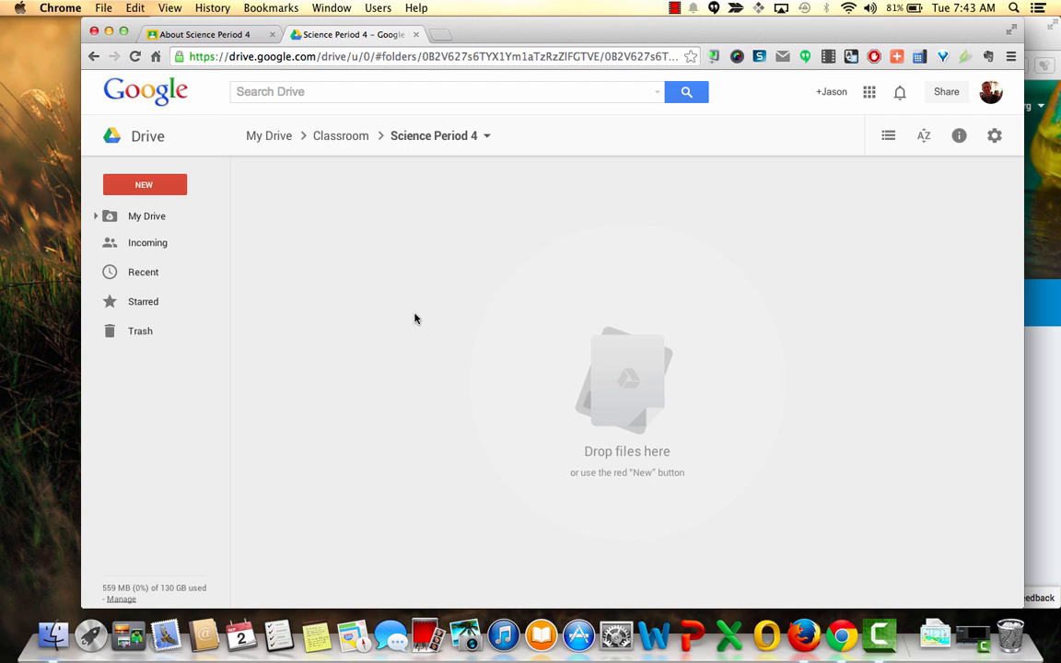
Return to the Science Period 4 stream, start a new announcement and attach water cycle.jpg from Google Drive.
{"action": "left_click", "coordinate": [205, 37]}
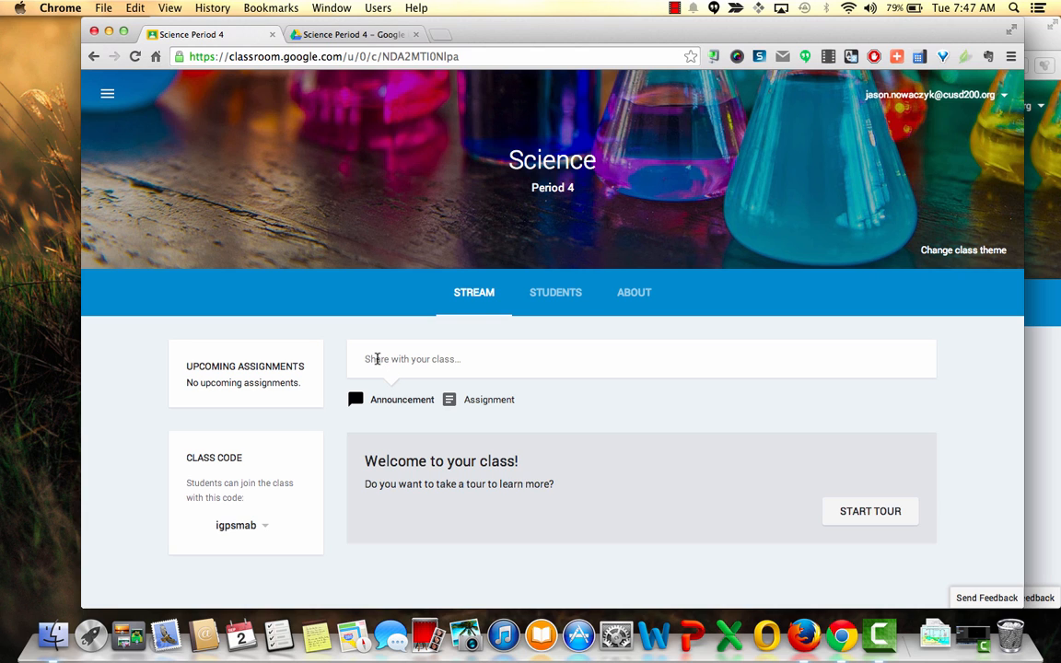
{"action": "left_click", "coordinate": [376, 359]}
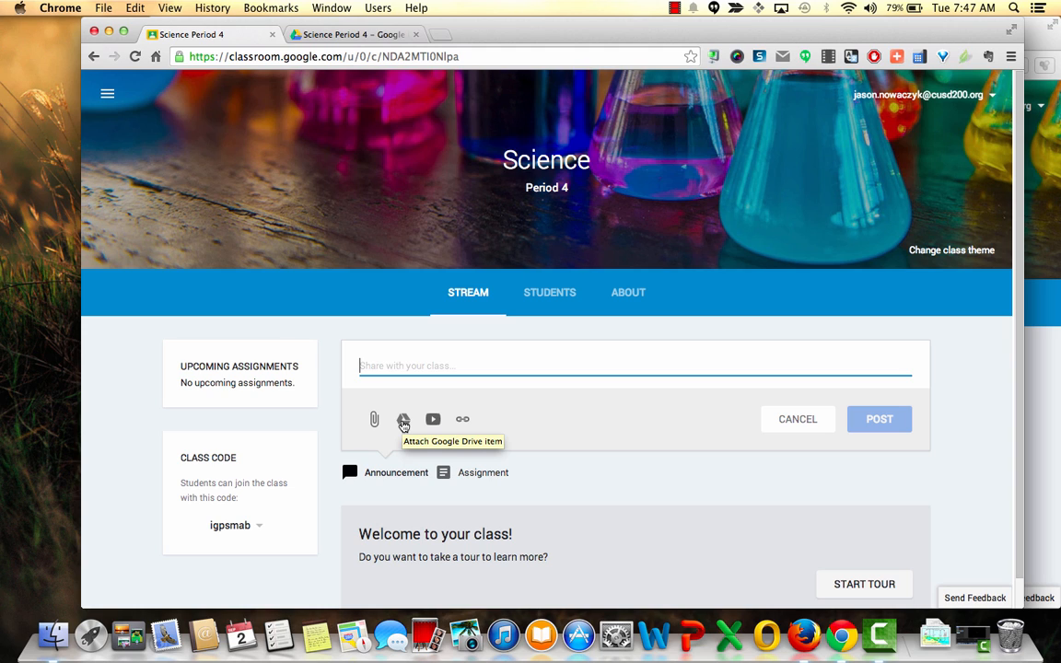
{"action": "left_click", "coordinate": [404, 422]}
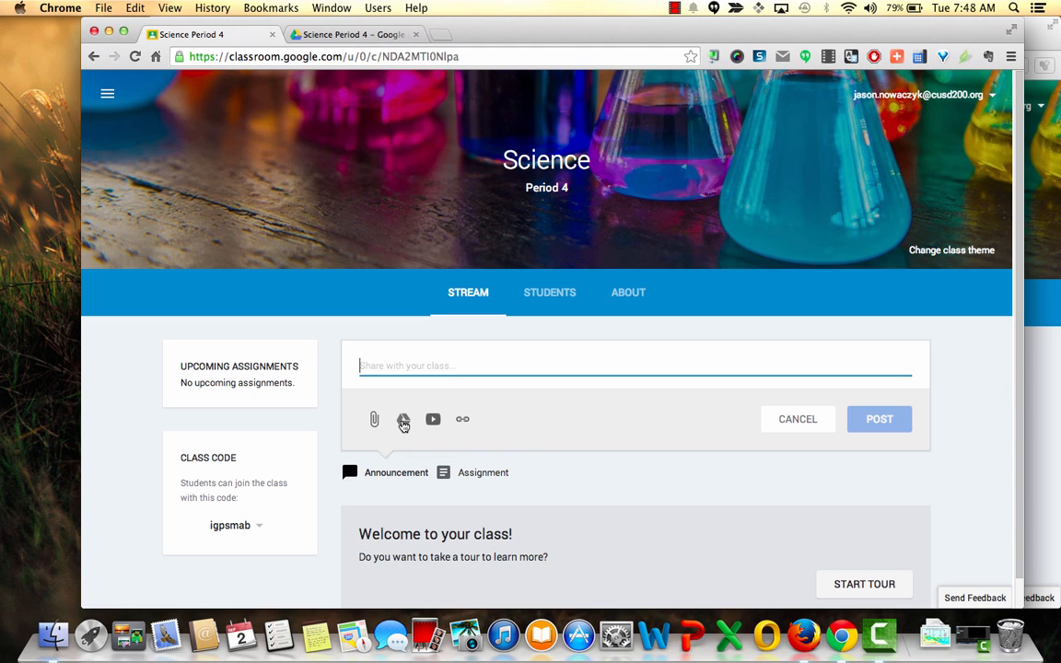
{"action": "left_click", "coordinate": [403, 422]}
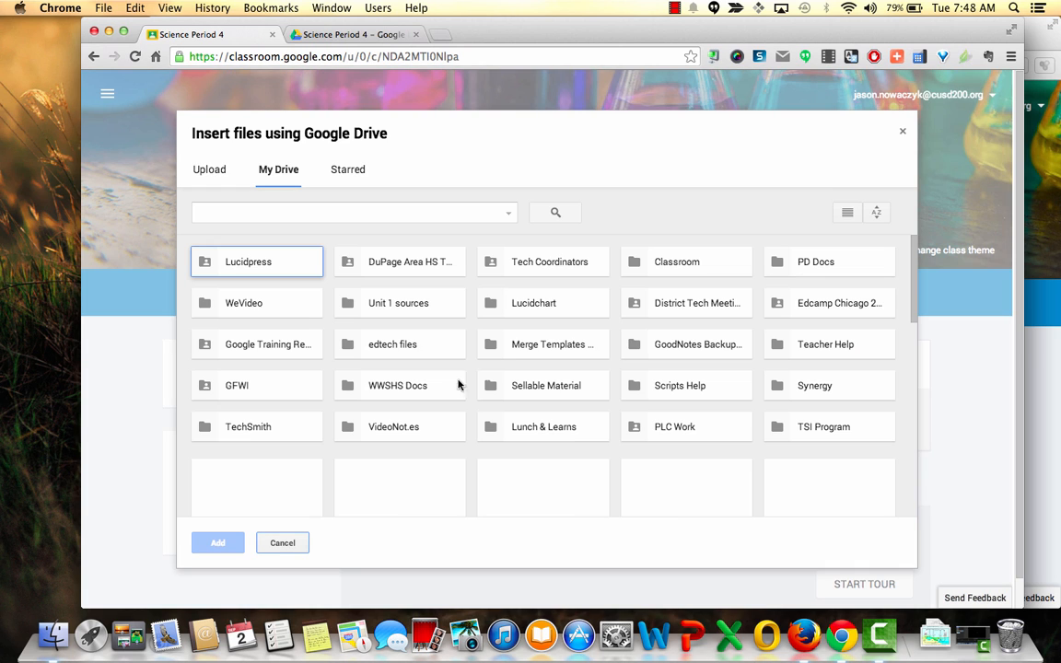
{"action": "scroll", "coordinate": [705, 372], "scroll_direction": "down", "scroll_amount": 5}
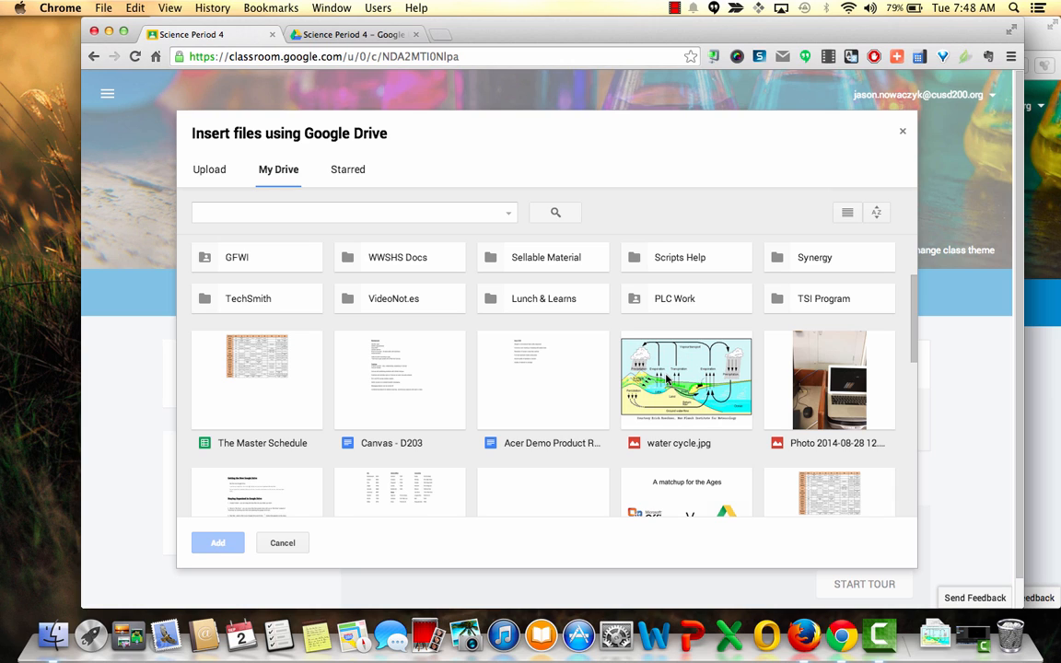
{"action": "left_click", "coordinate": [666, 378]}
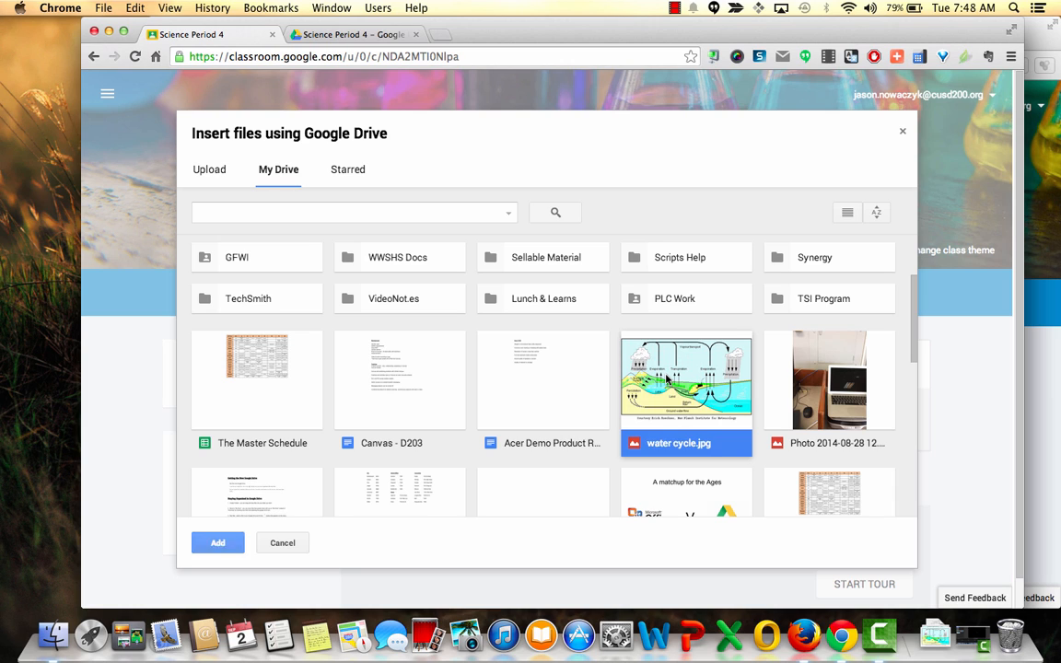
{"action": "left_click", "coordinate": [217, 543]}
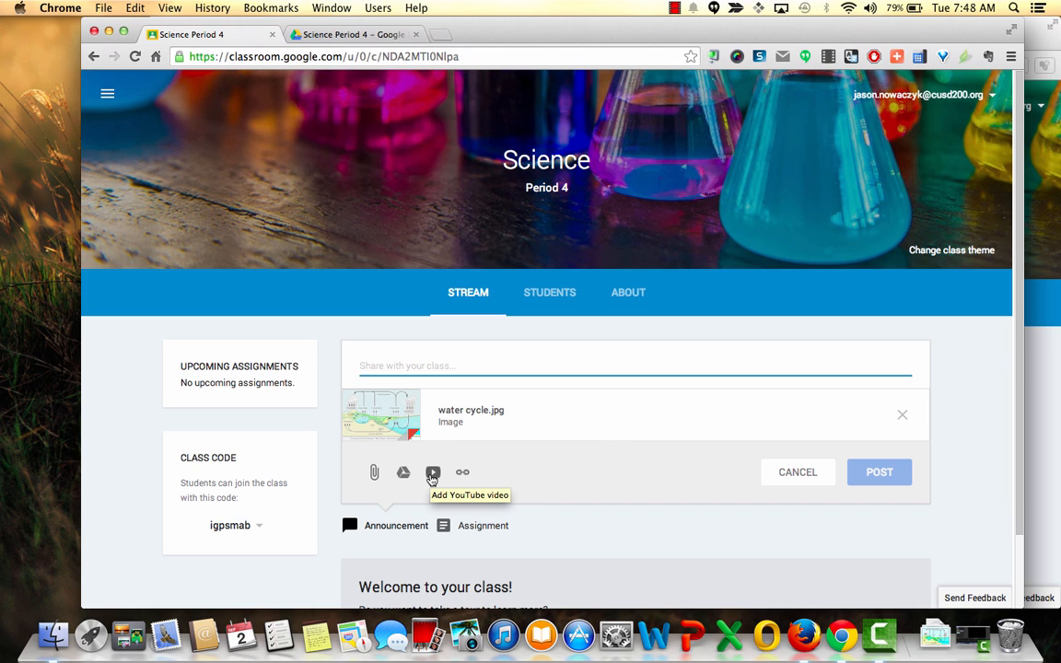
Search YouTube for "water cycle" and attach the 3-minute "water cycle - YouTube" video to the announcement.
{"action": "left_click", "coordinate": [432, 474]}
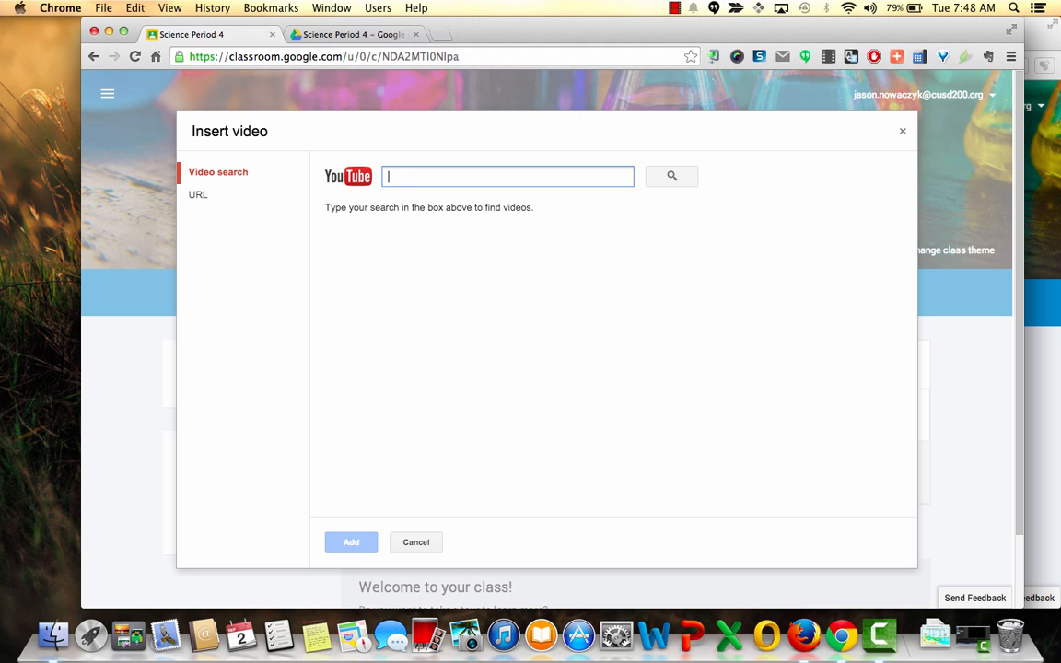
{"action": "type", "text": "water cycl"}
{"action": "type", "text": "e"}
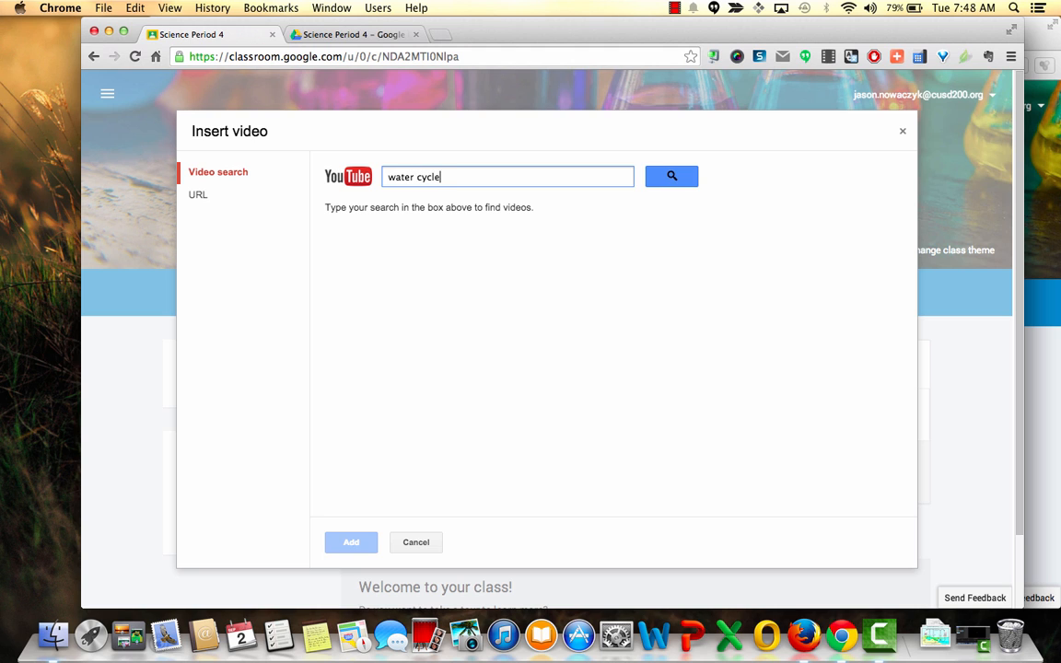
{"action": "key", "text": "Return"}
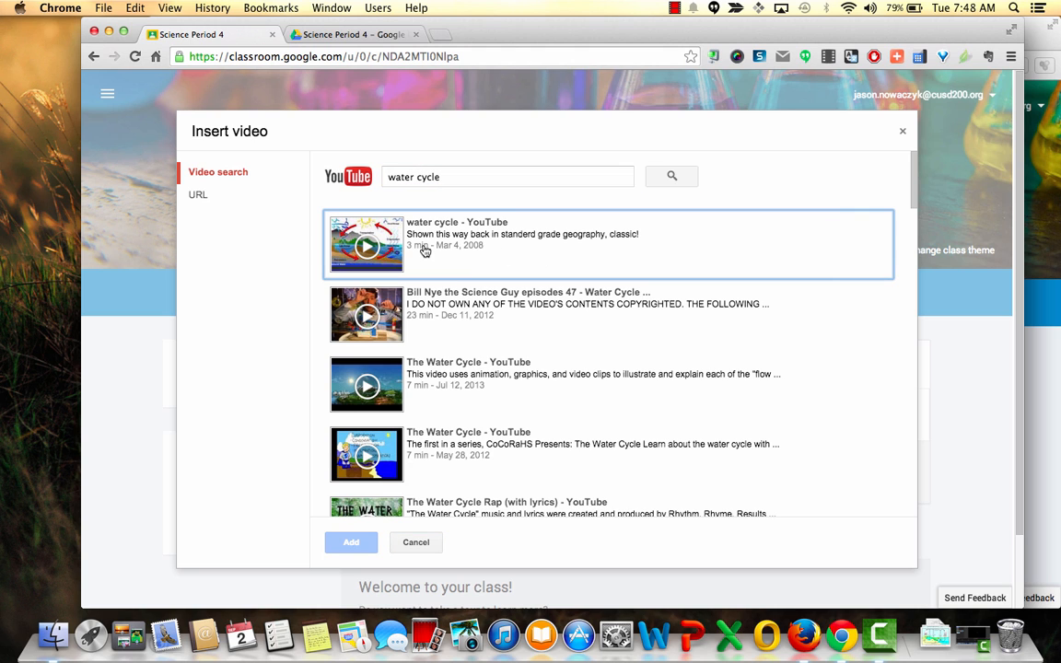
{"action": "left_click", "coordinate": [414, 214]}
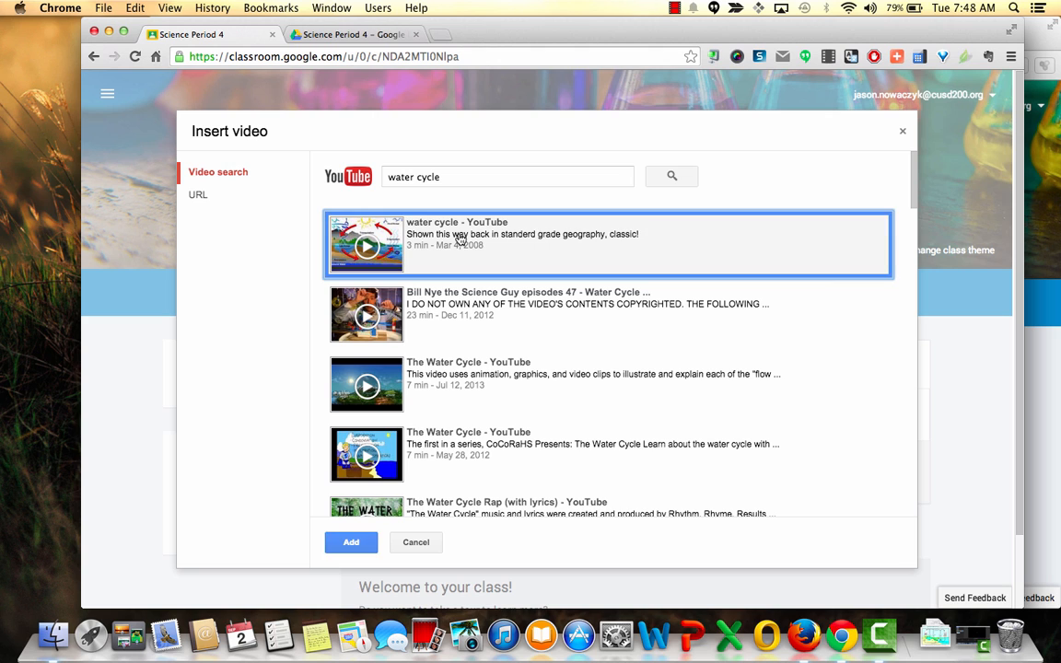
{"action": "left_click", "coordinate": [351, 542]}
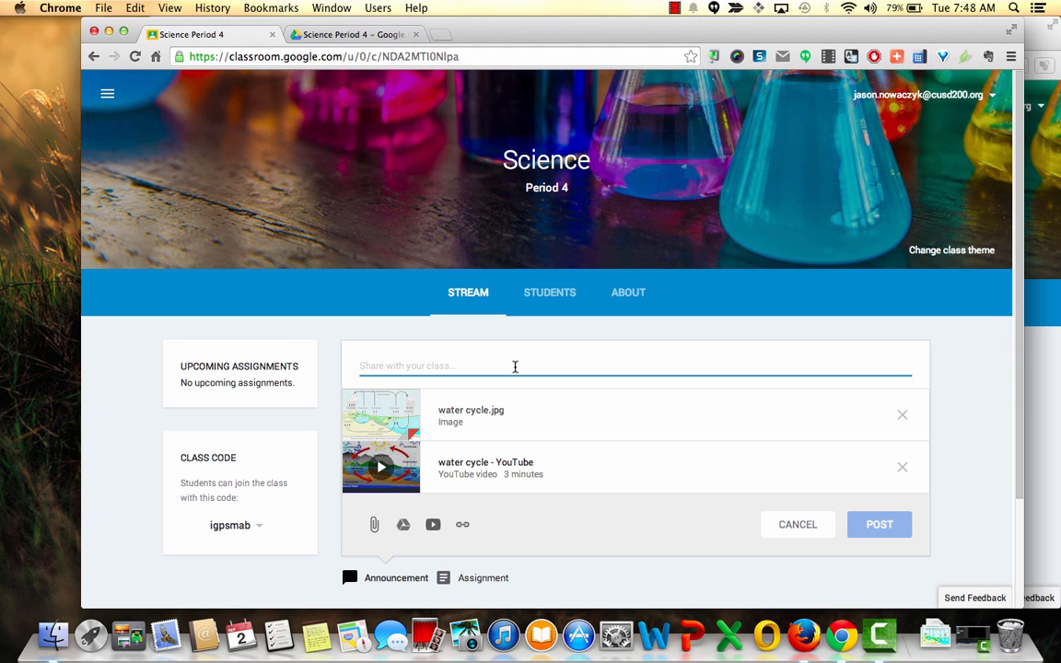
Write "Please review the following materials for tomorrow's class" as the announcement text and post it to the stream.
{"action": "type", "text": "Pleaes re"}
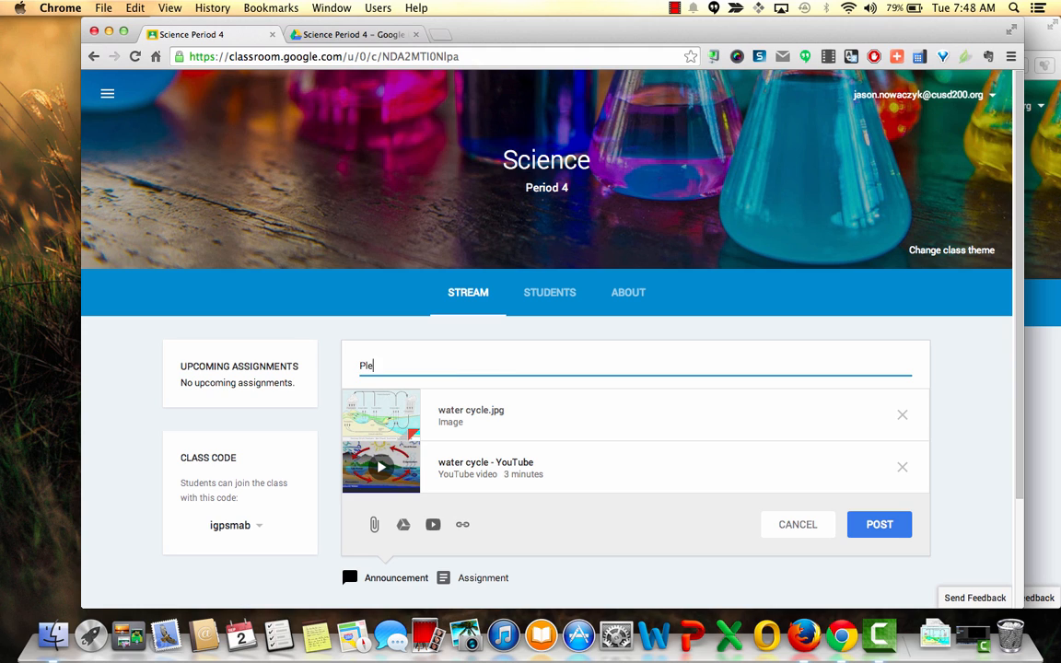
{"action": "key", "text": "BackSpace"}
{"action": "key", "text": "BackSpace"}
{"action": "key", "text": "BackSpace"}
{"action": "key", "text": "BackSpace"}
{"action": "key", "text": "BackSpace"}
{"action": "type", "text": "se review the following "}
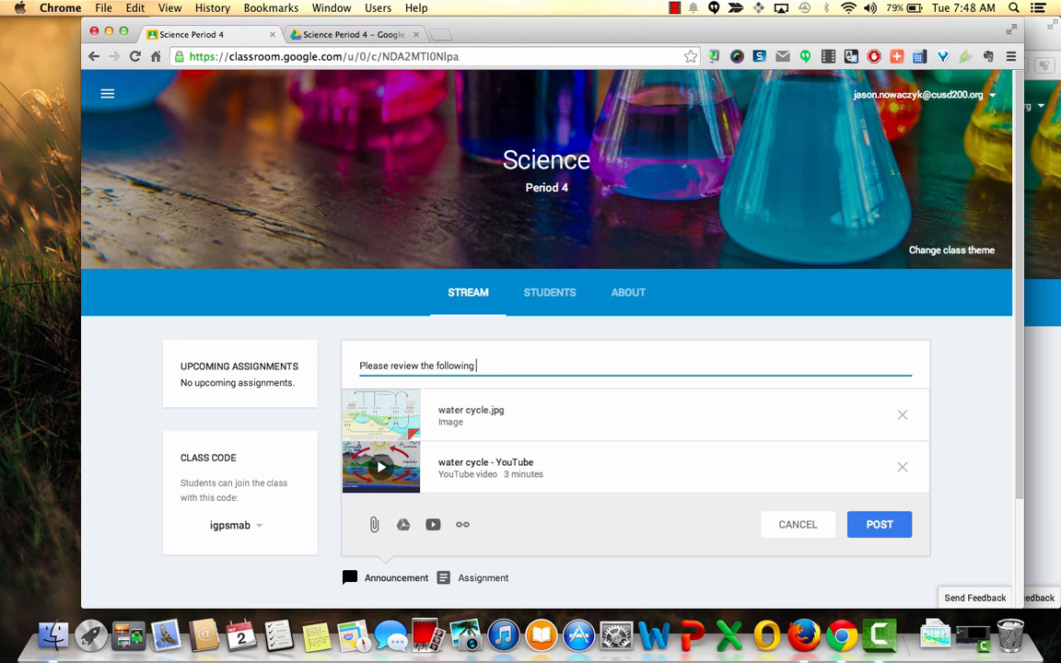
{"action": "type", "text": "materials for tomorrow's class"}
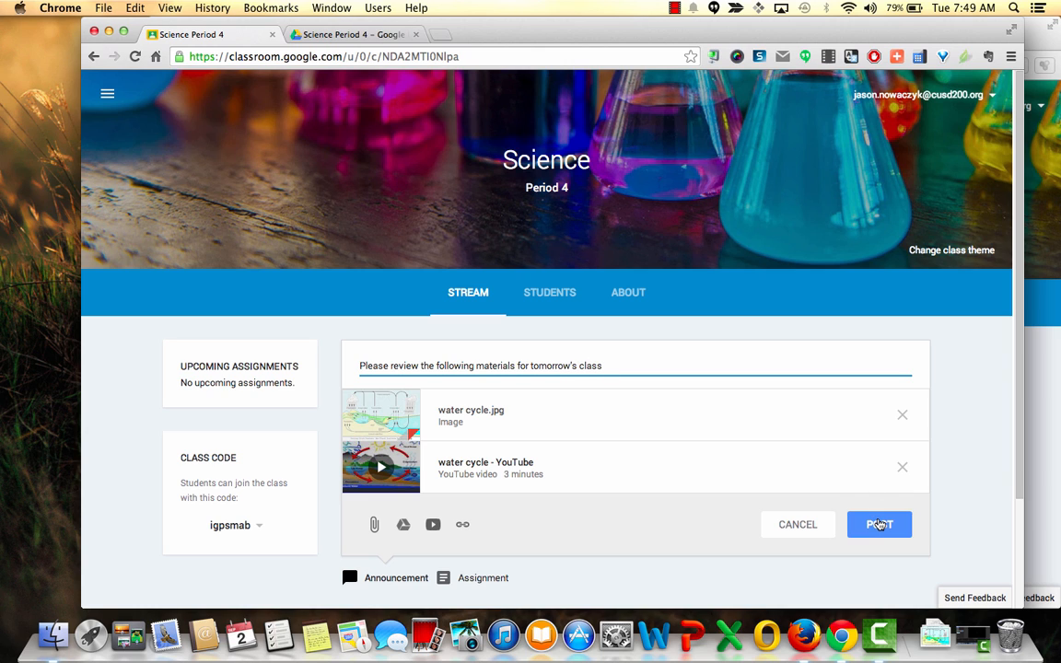
{"action": "left_click", "coordinate": [879, 524]}
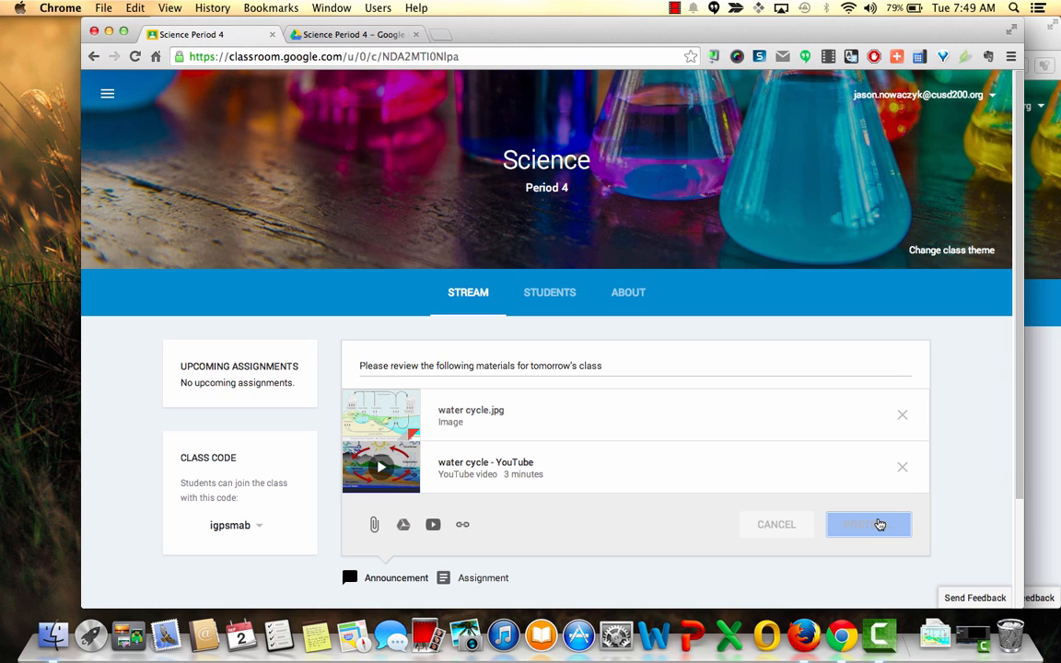
{"action": "scroll", "coordinate": [899, 405], "scroll_direction": "down", "scroll_amount": 3}
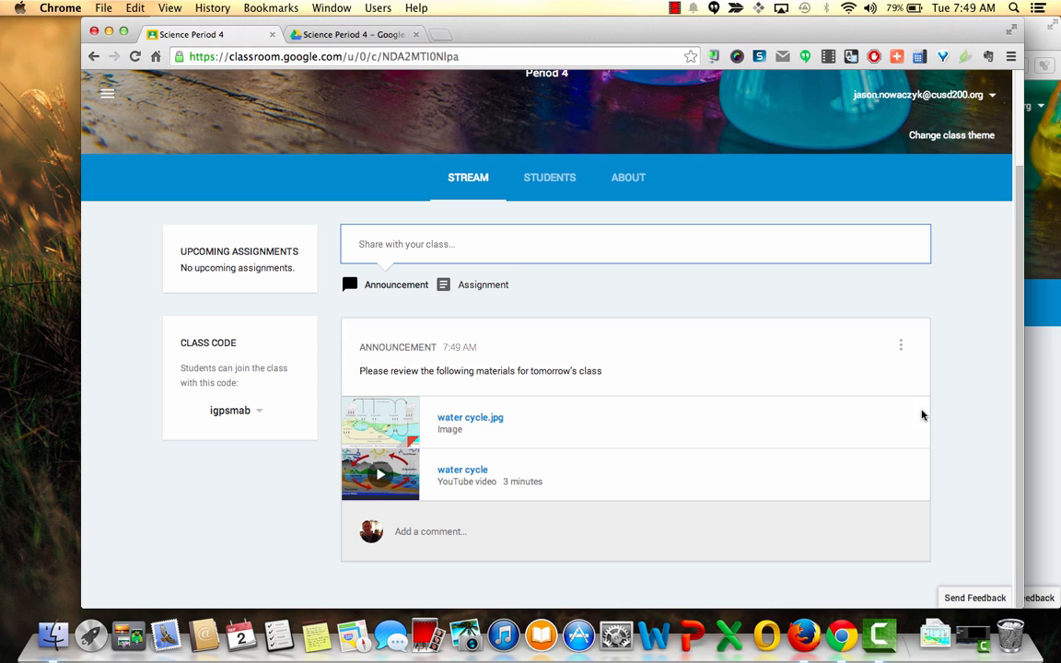
Switch to the student account in Firefox and load the new announcement into the class stream.
{"action": "left_click", "coordinate": [1040, 412]}
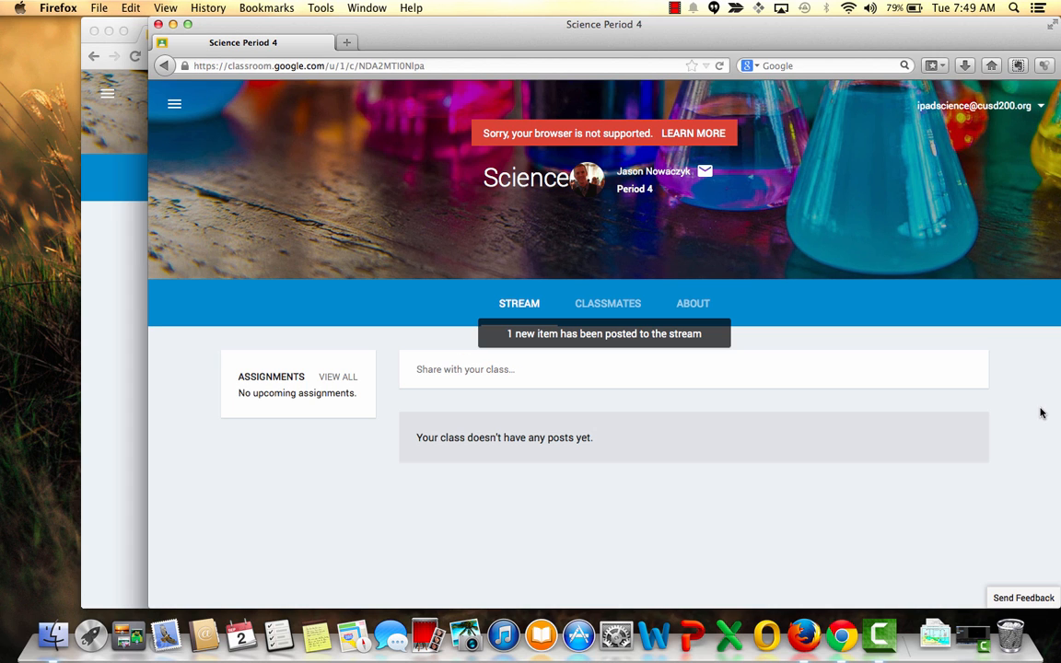
{"action": "left_click", "coordinate": [550, 337]}
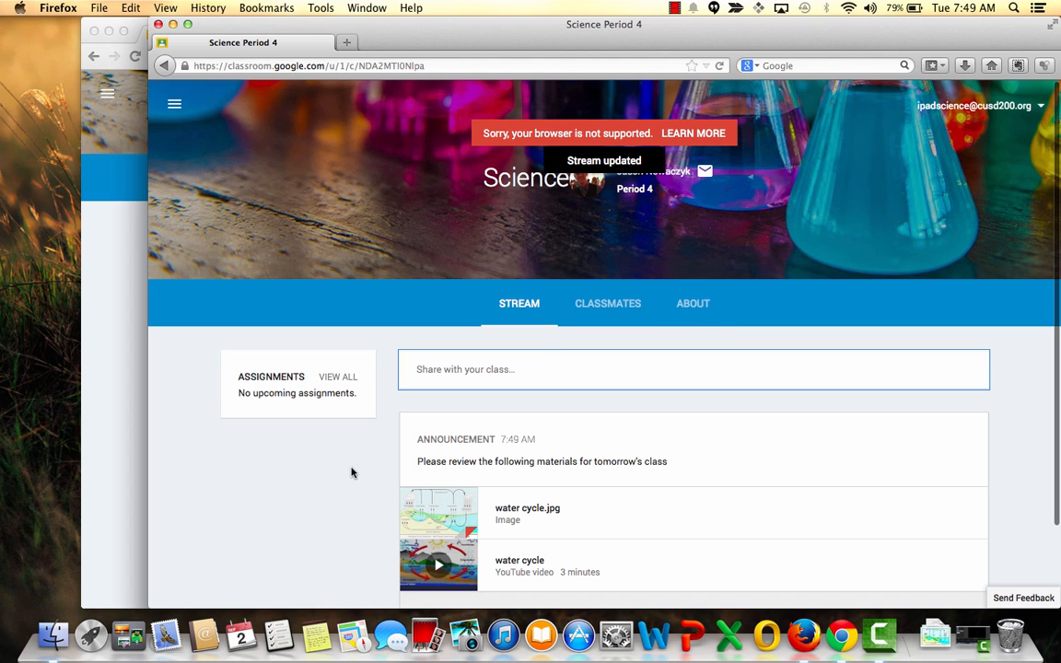
{"action": "scroll", "coordinate": [351, 472], "scroll_direction": "down", "scroll_amount": 2}
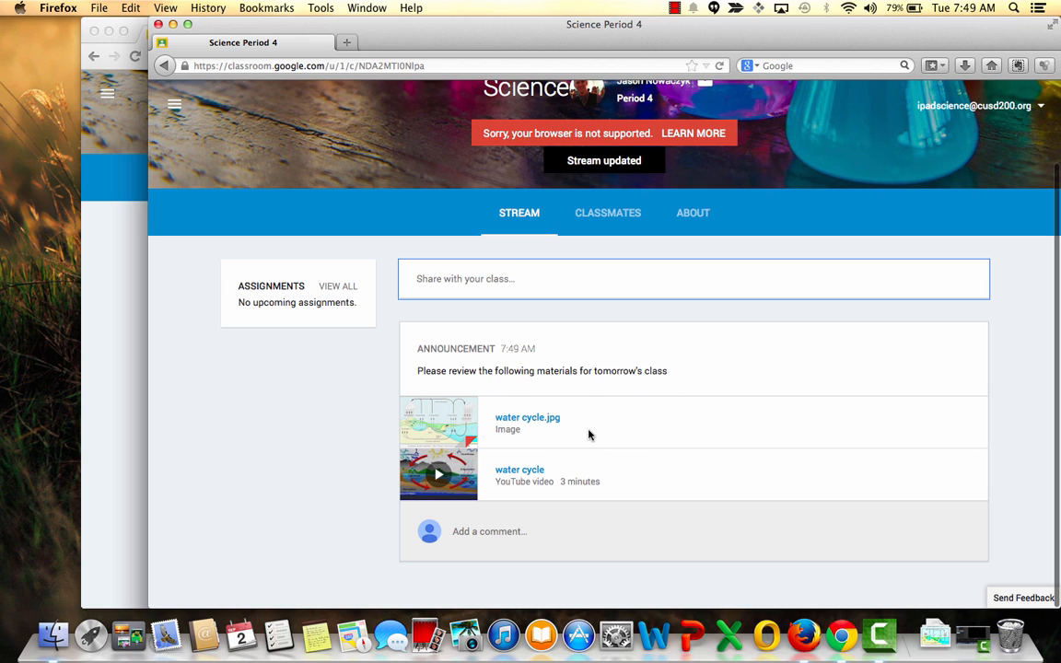
Post the comment "I didn't understand min. 2 of the video" on the announcement as the student.
{"action": "left_click", "coordinate": [503, 531]}
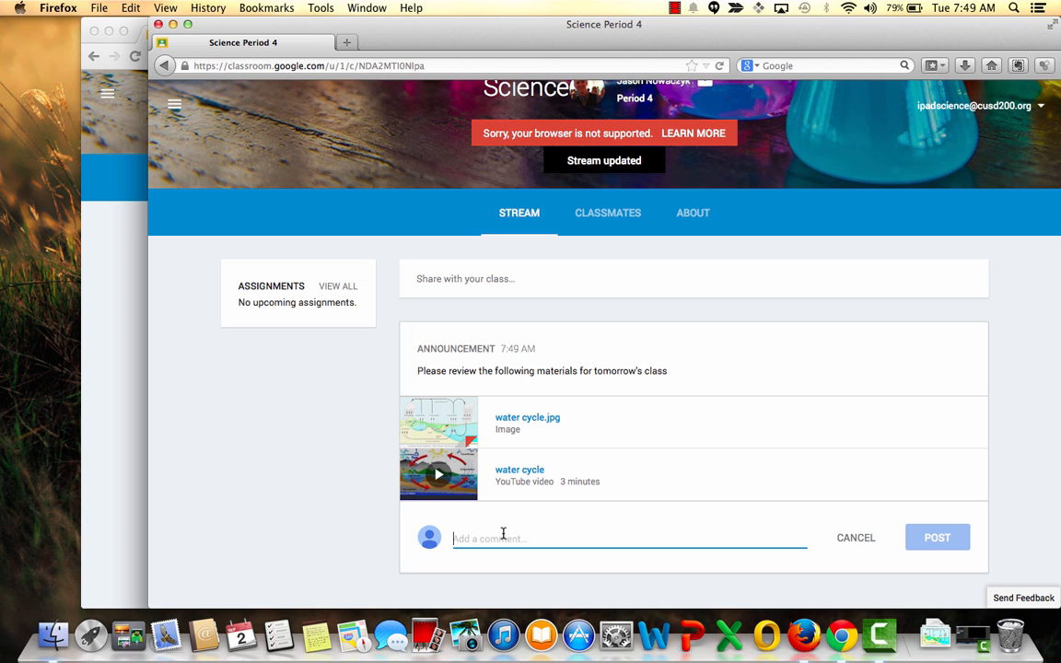
{"action": "type", "text": "I didn't u"}
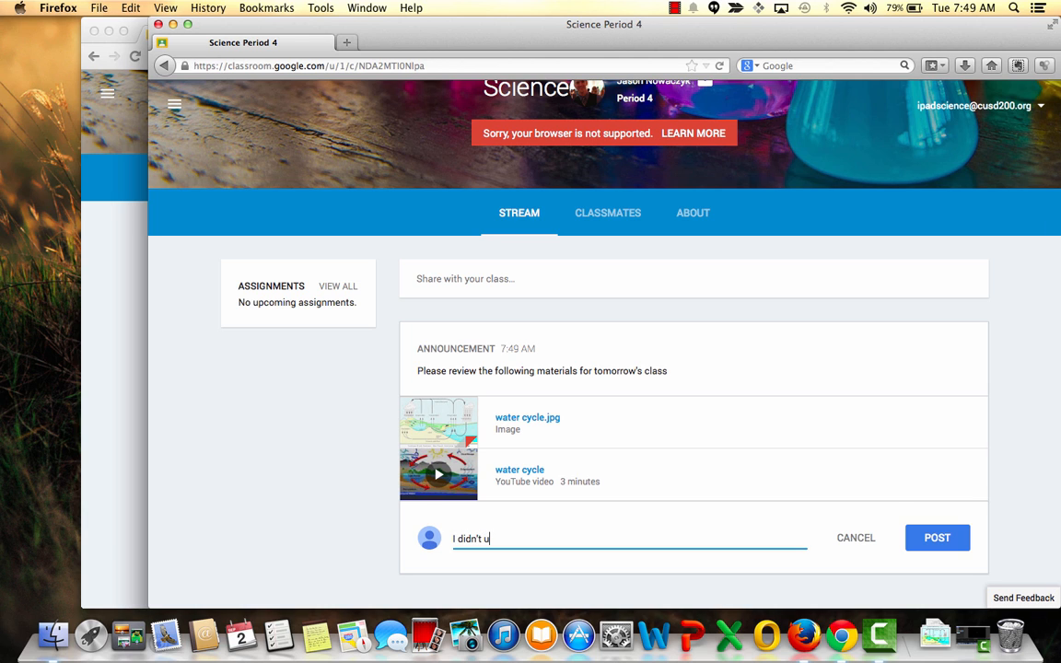
{"action": "type", "text": "nderstand min. 2 of the video"}
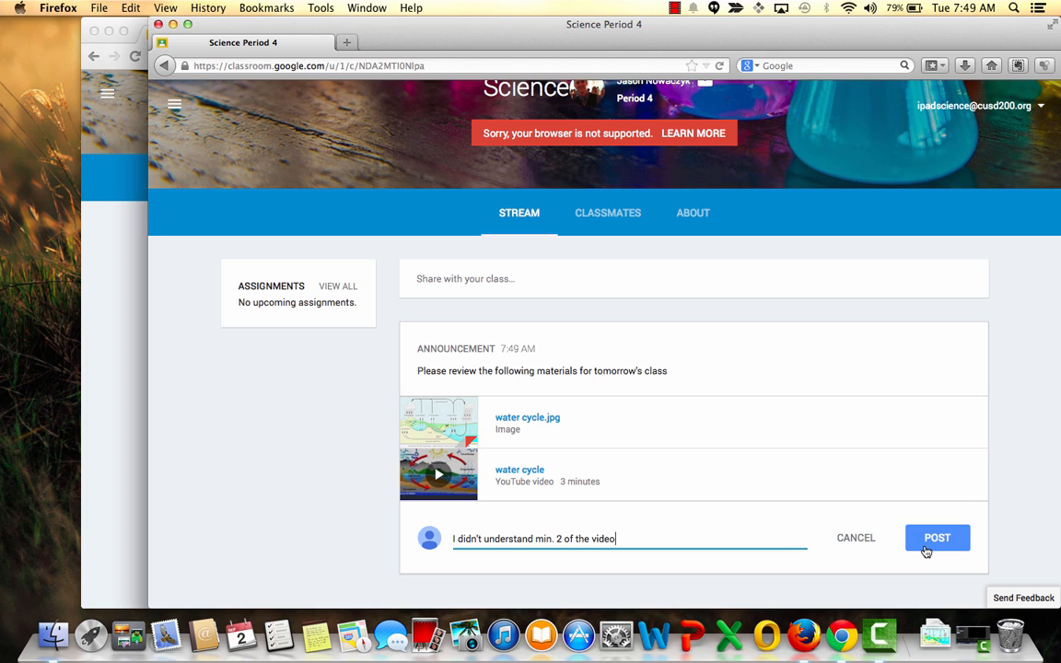
{"action": "left_click", "coordinate": [925, 543]}
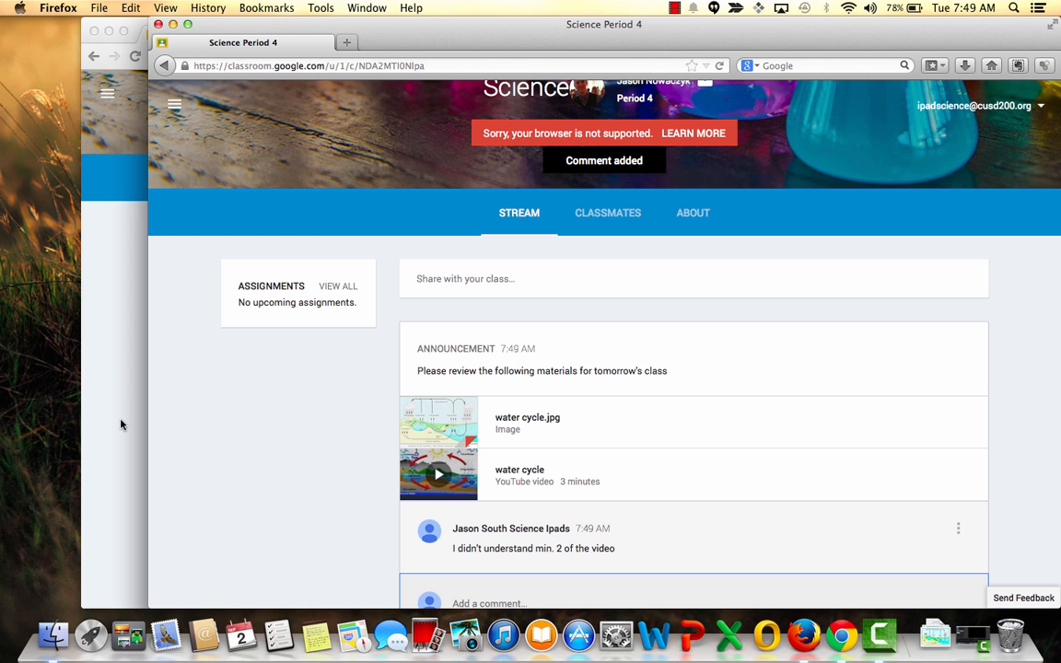
{"action": "scroll", "coordinate": [353, 409], "scroll_direction": "down", "scroll_amount": 2}
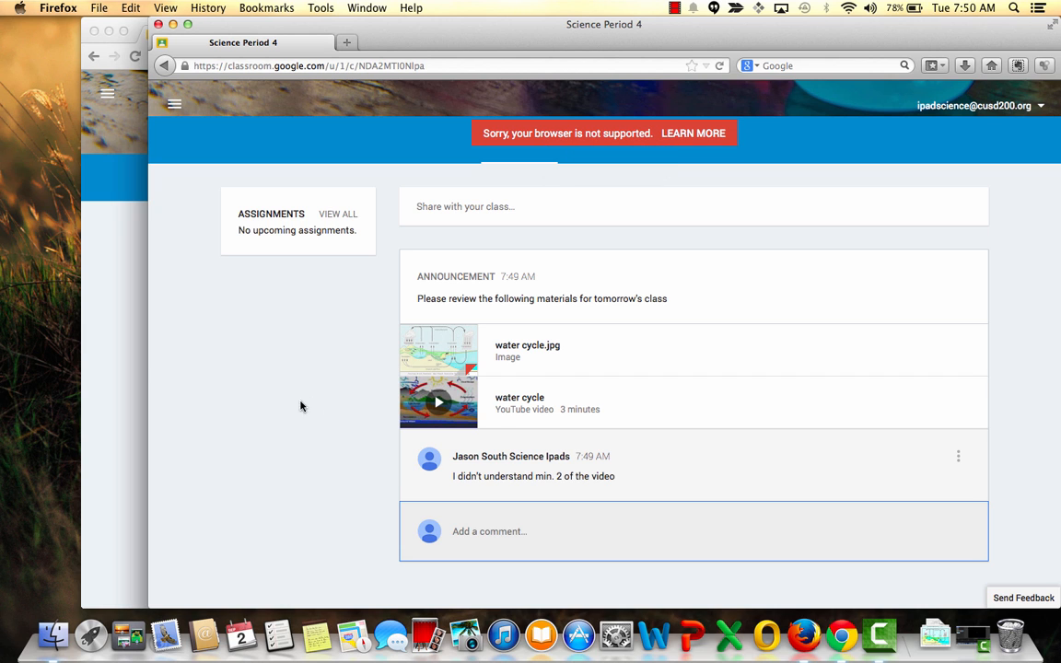
Switch back to the teacher account in Chrome and reload the Science Period 4 stream.
{"action": "left_click", "coordinate": [124, 344]}
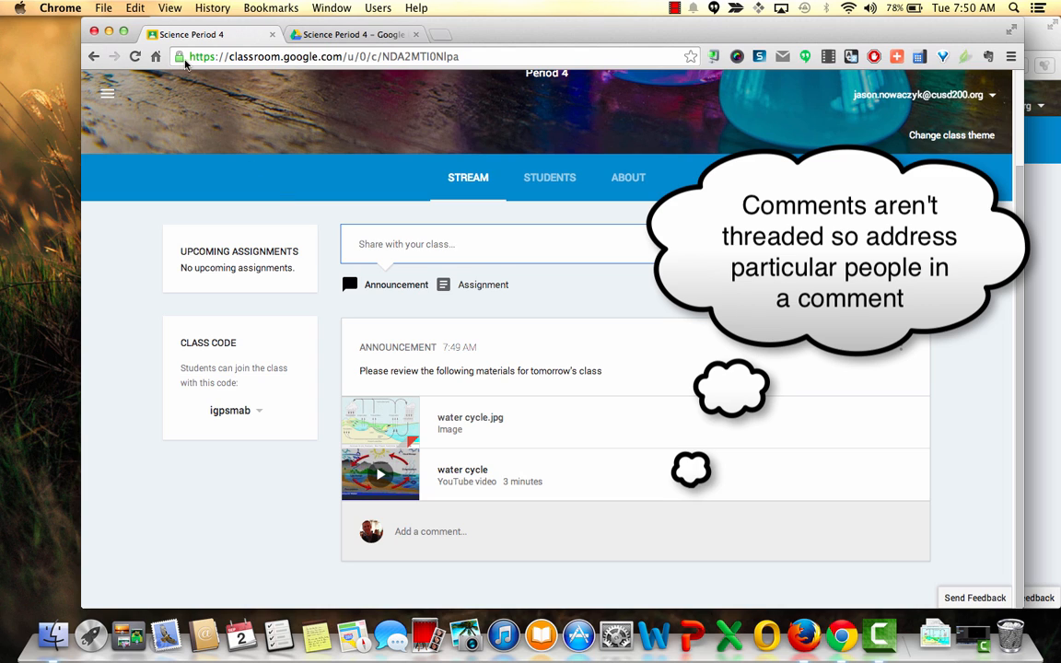
{"action": "left_click", "coordinate": [135, 58]}
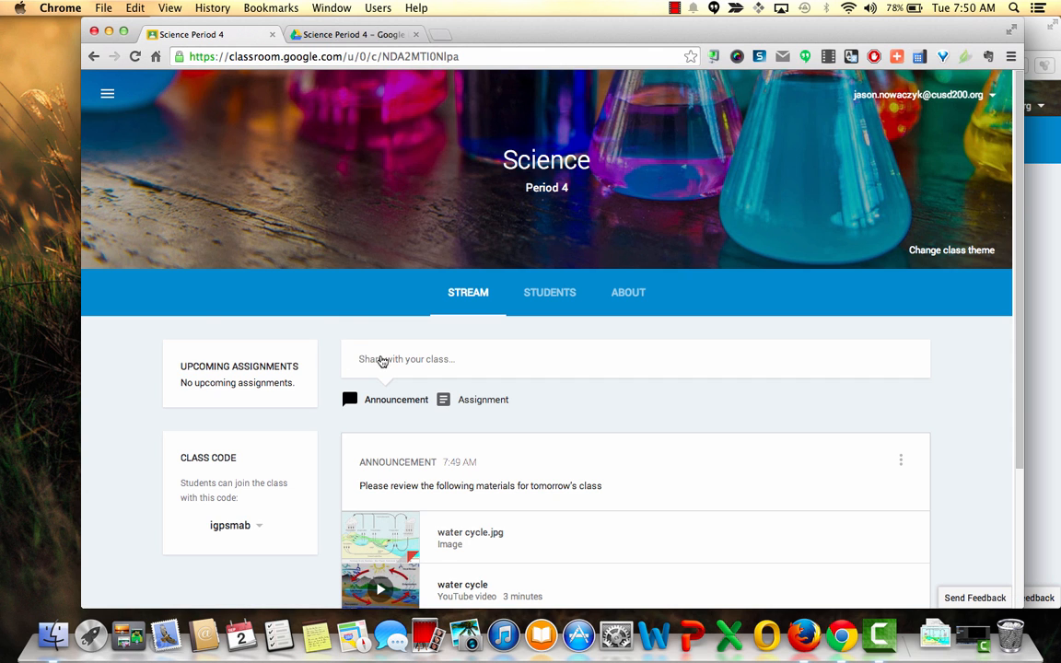
{"action": "scroll", "coordinate": [544, 468], "scroll_direction": "down", "scroll_amount": 5}
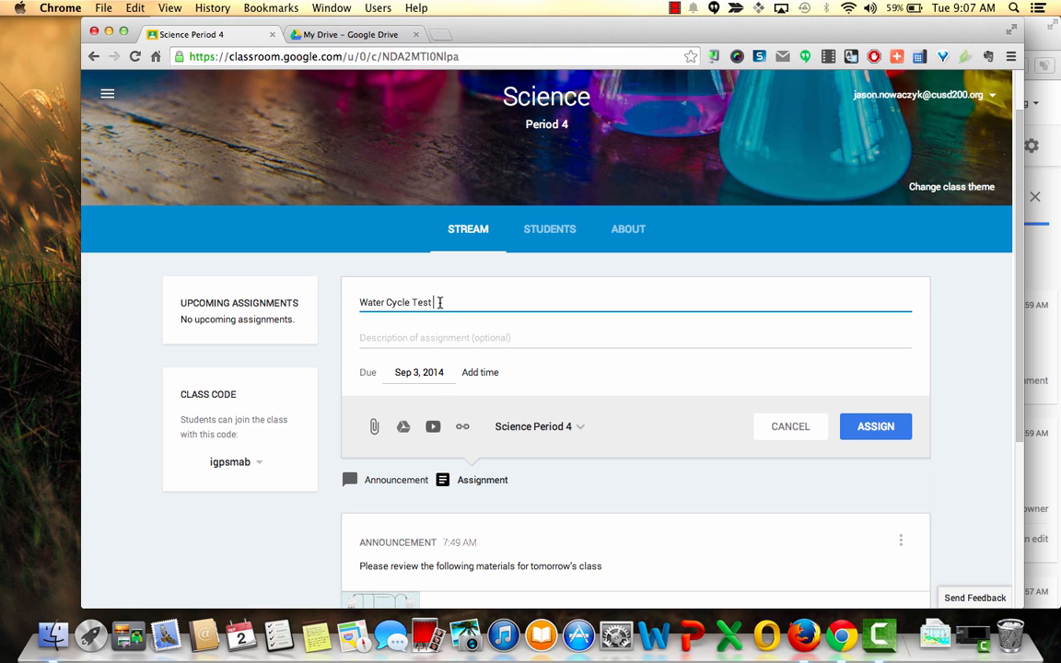
Describe the Water Cycle Test assignment as "Please review the attached document and please add your own questions for the test" and view the class choices.
{"action": "left_click", "coordinate": [378, 337]}
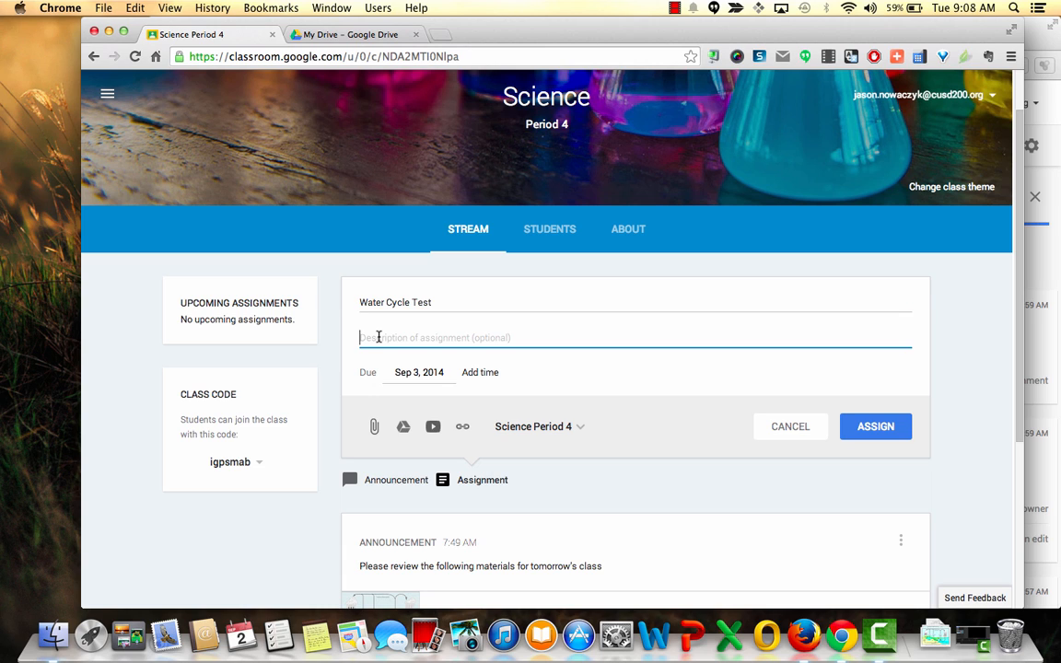
{"action": "type", "text": "Pleas"}
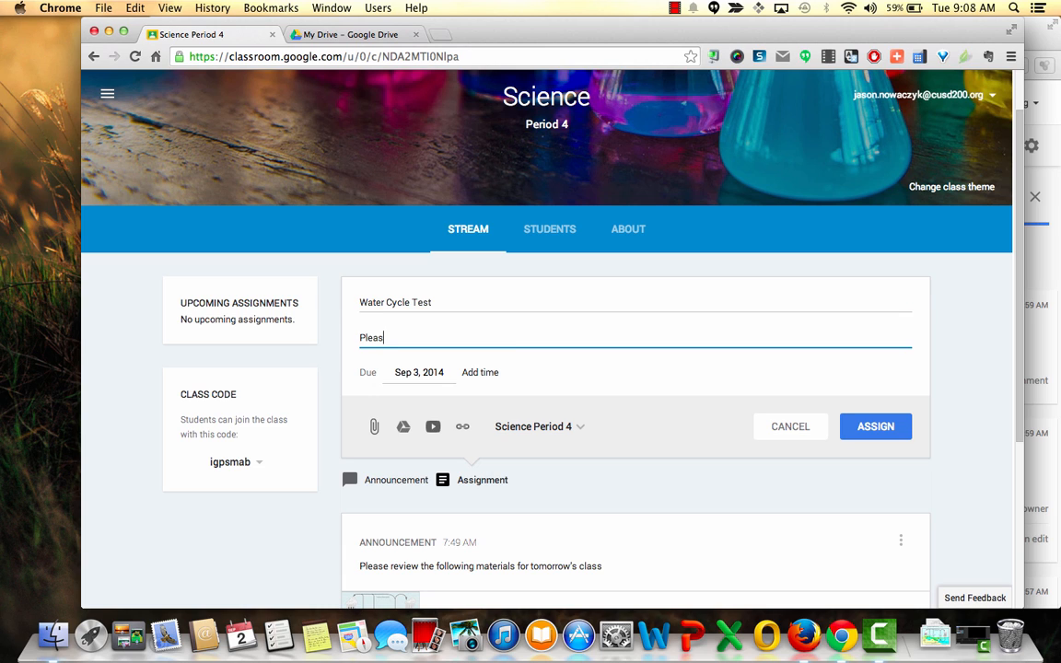
{"action": "type", "text": "e review the attached docum"}
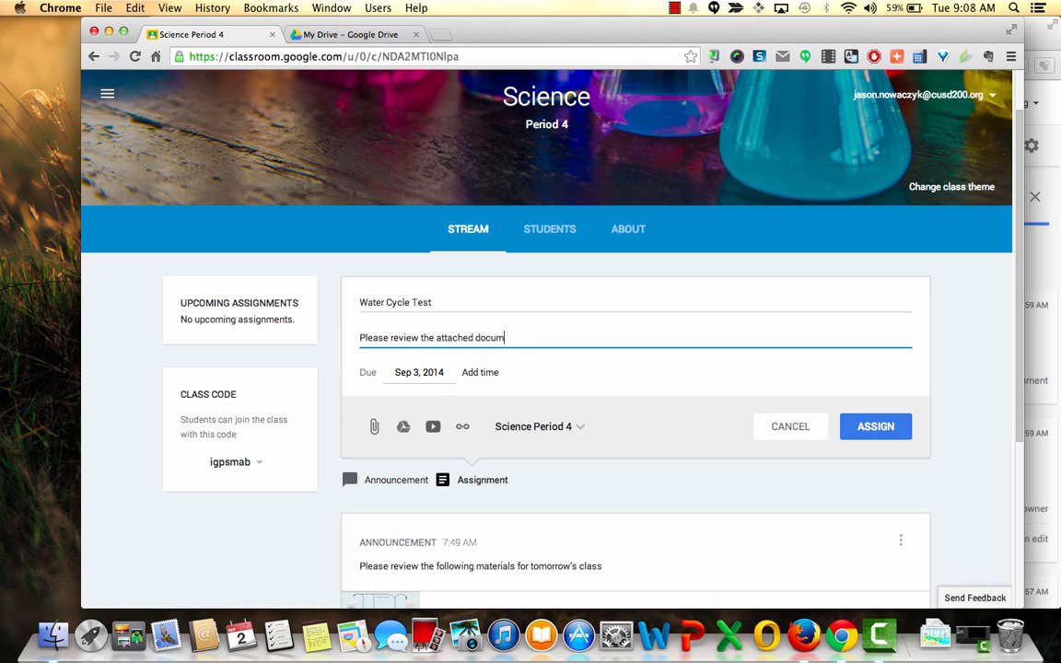
{"action": "type", "text": "ent and please as"}
{"action": "type", "text": "d your own "}
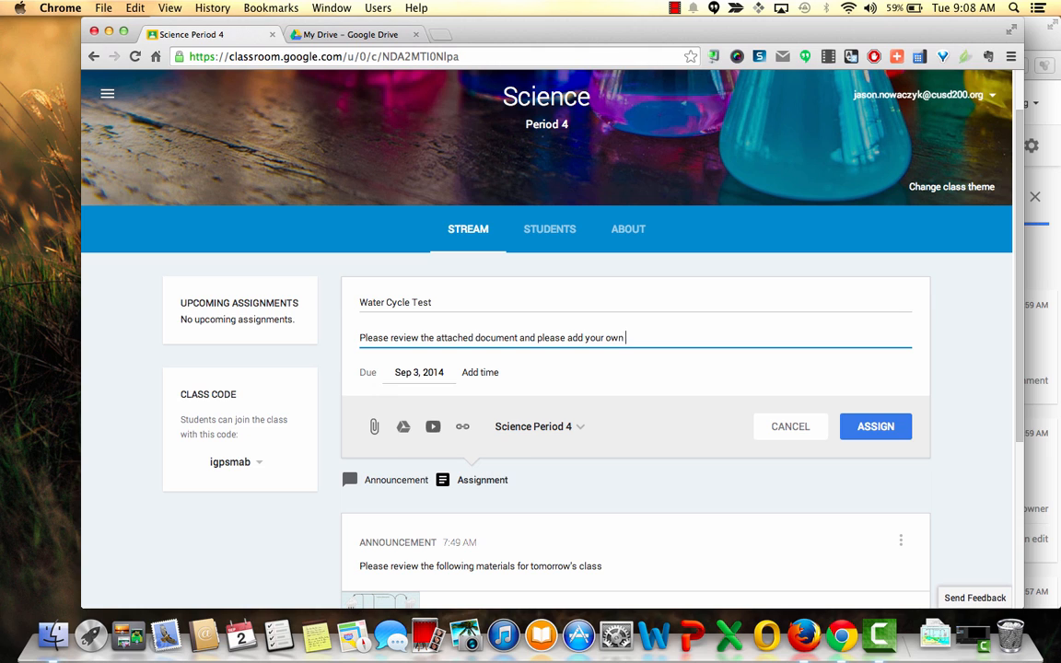
{"action": "type", "text": "questions for the test"}
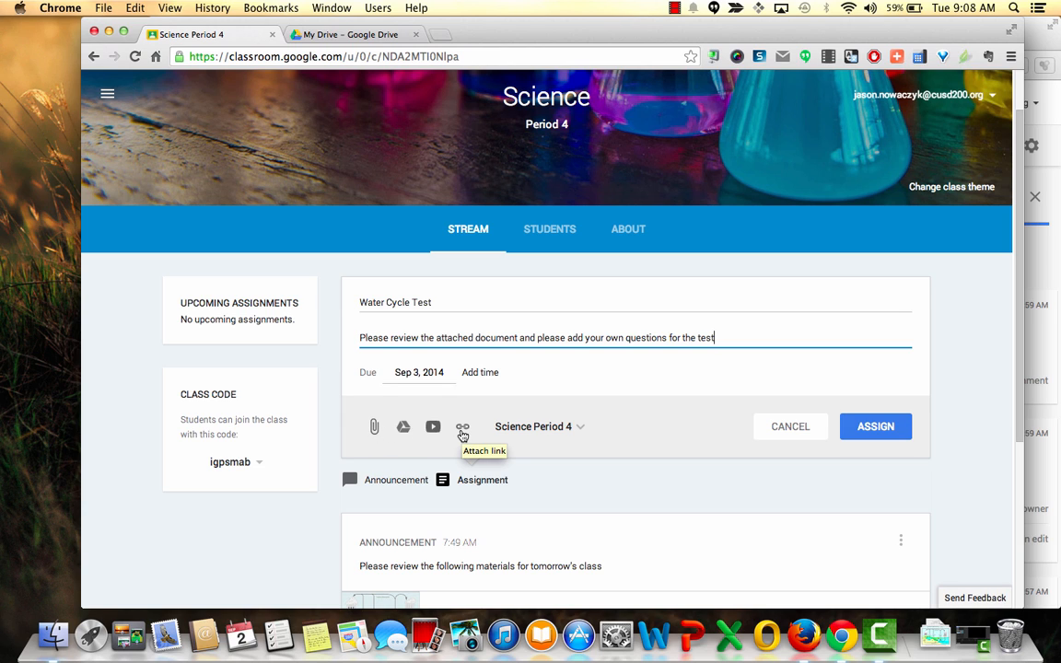
{"action": "left_click", "coordinate": [562, 430]}
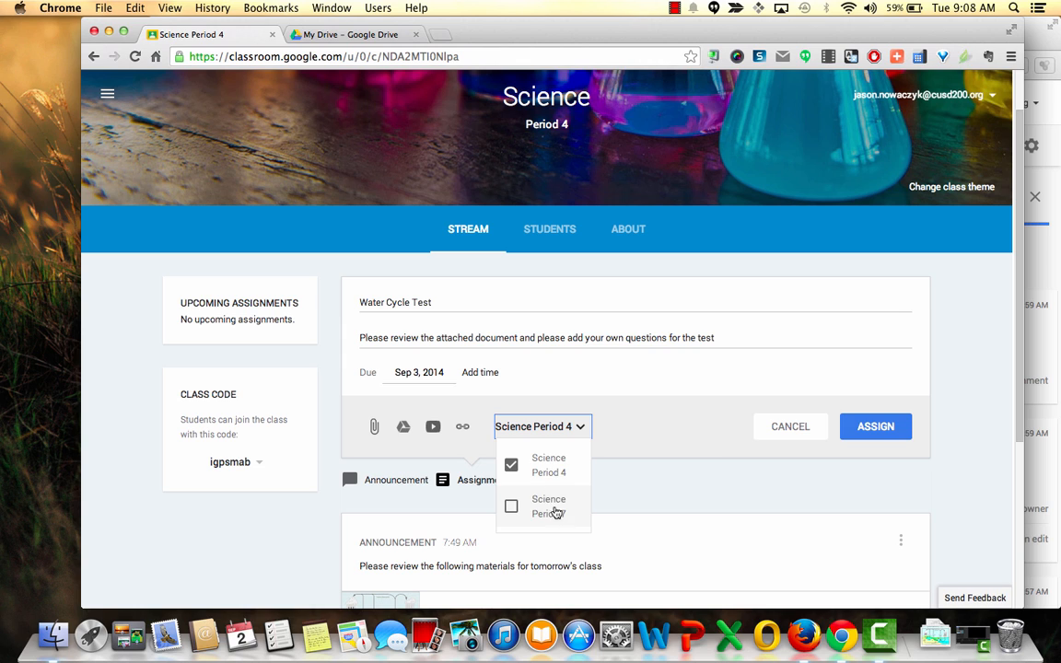
{"action": "left_click", "coordinate": [612, 408]}
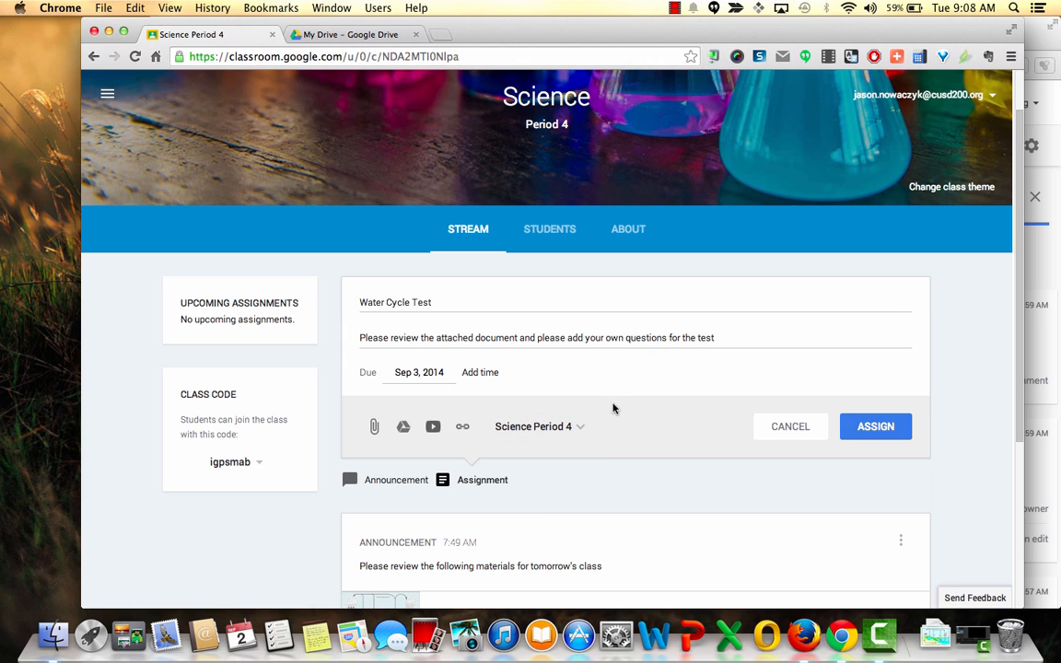
Attach the "test draw" Google Doc from My Drive to the Water Cycle Test assignment.
{"action": "left_click", "coordinate": [404, 428]}
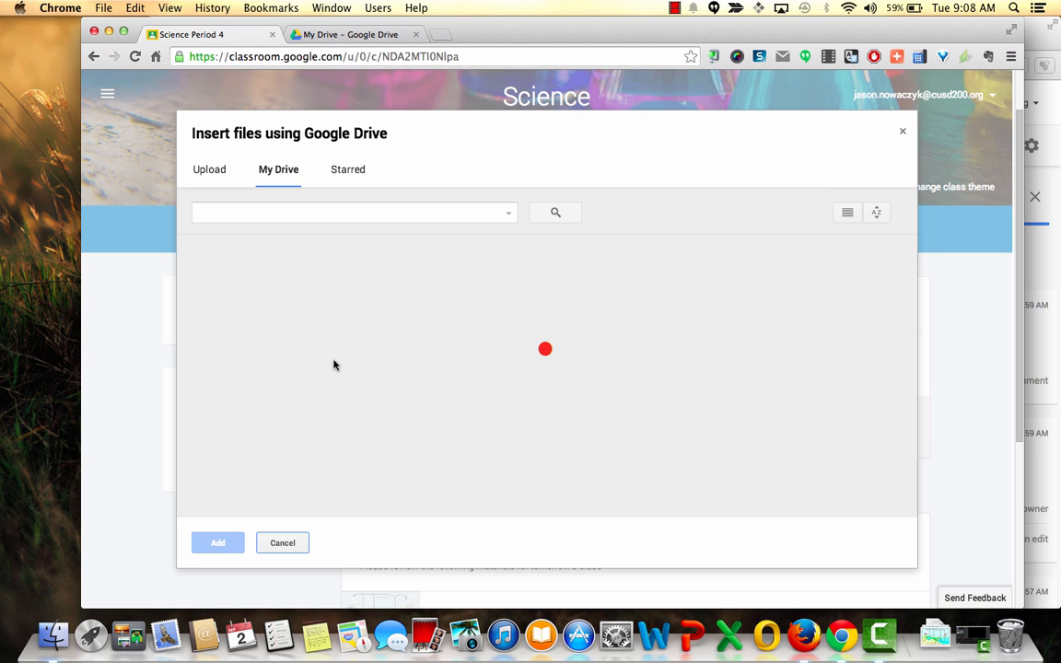
{"action": "scroll", "coordinate": [458, 346], "scroll_direction": "down", "scroll_amount": 2}
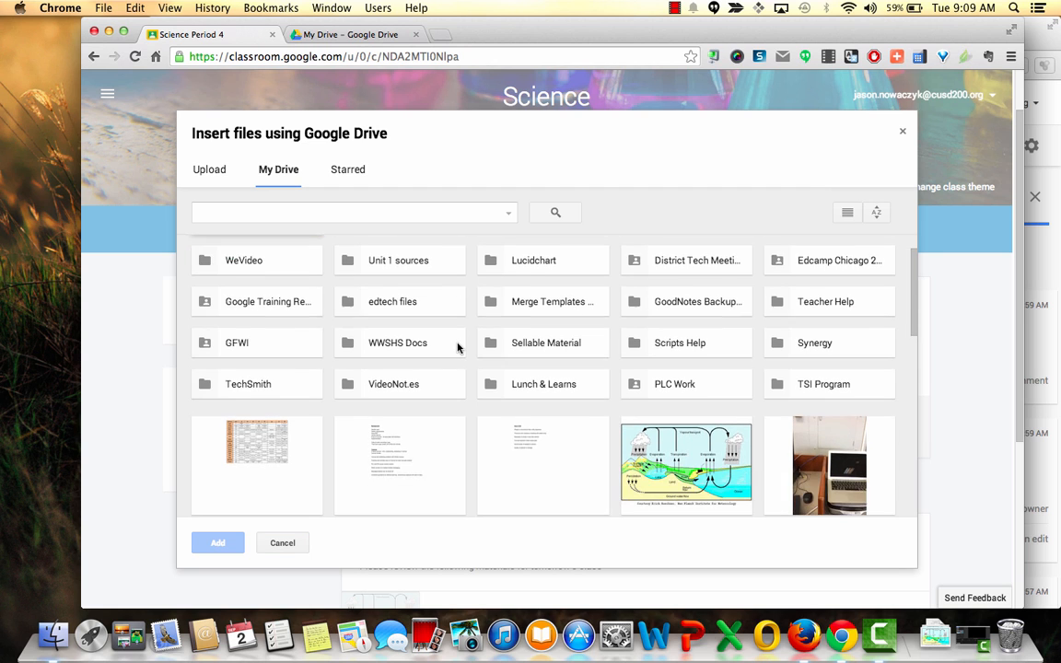
{"action": "scroll", "coordinate": [458, 346], "scroll_direction": "down", "scroll_amount": 3}
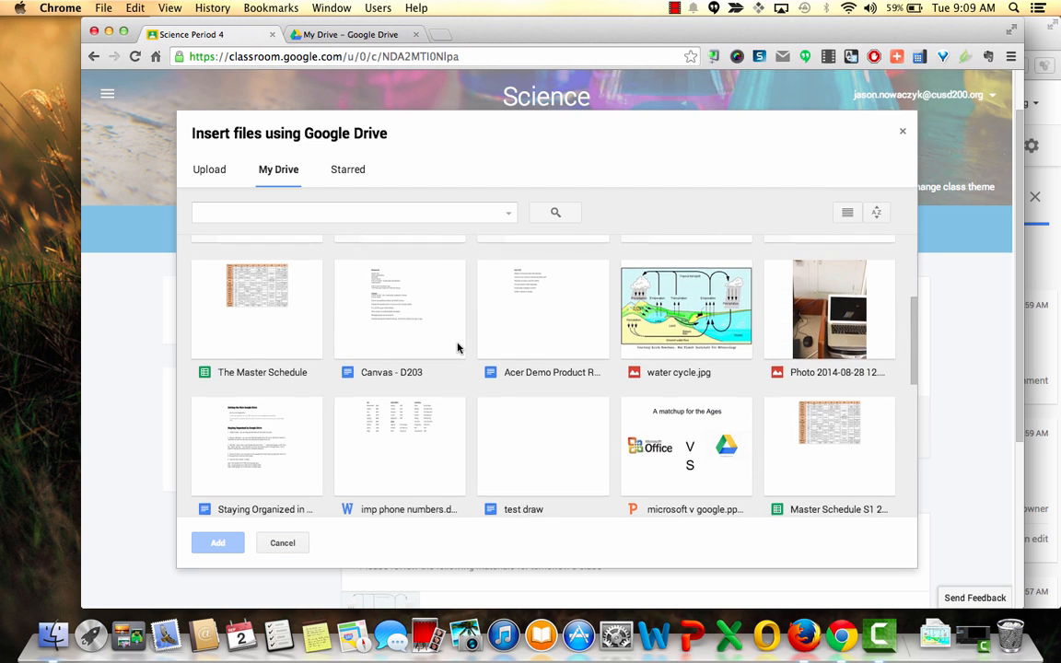
{"action": "scroll", "coordinate": [458, 348], "scroll_direction": "down", "scroll_amount": 1}
{"action": "scroll", "coordinate": [457, 348], "scroll_direction": "up", "scroll_amount": 1}
{"action": "scroll", "coordinate": [457, 347], "scroll_direction": "up", "scroll_amount": 1}
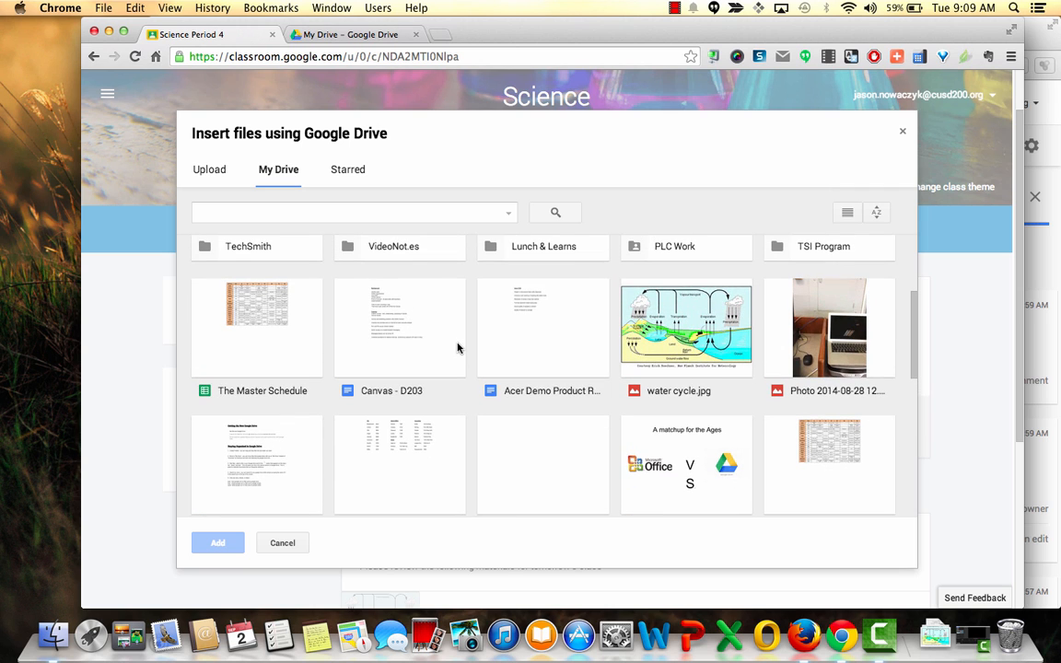
{"action": "scroll", "coordinate": [547, 461], "scroll_direction": "down", "scroll_amount": 3}
{"action": "double_click", "coordinate": [547, 459]}
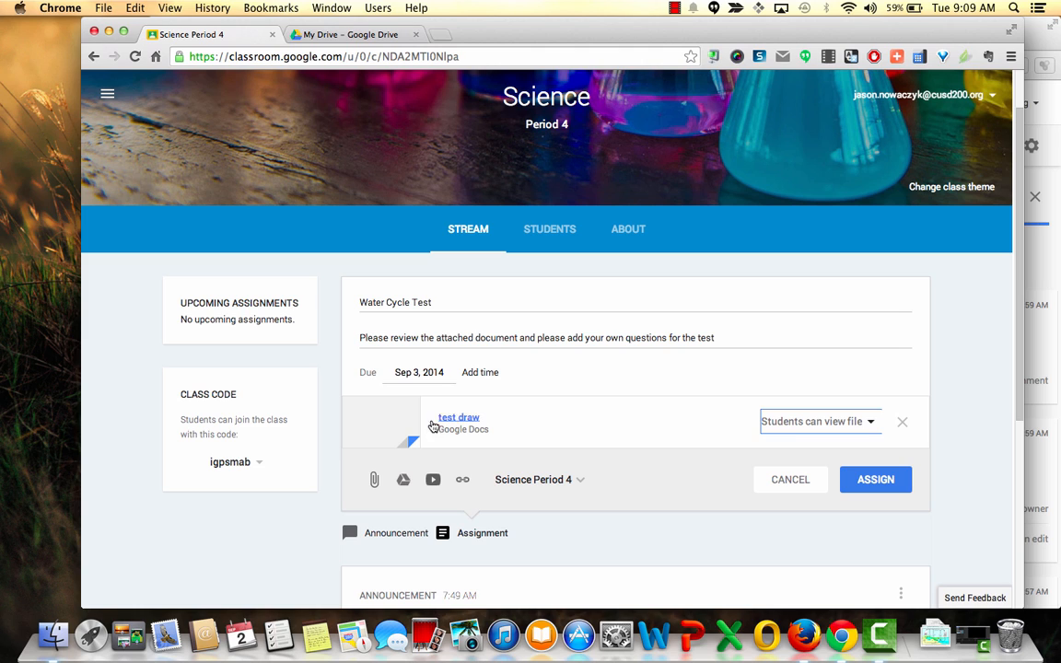
Set the "test draw" attachment to make a copy for each student and assign the Water Cycle Test to Science Period 4.
{"action": "left_click", "coordinate": [840, 427]}
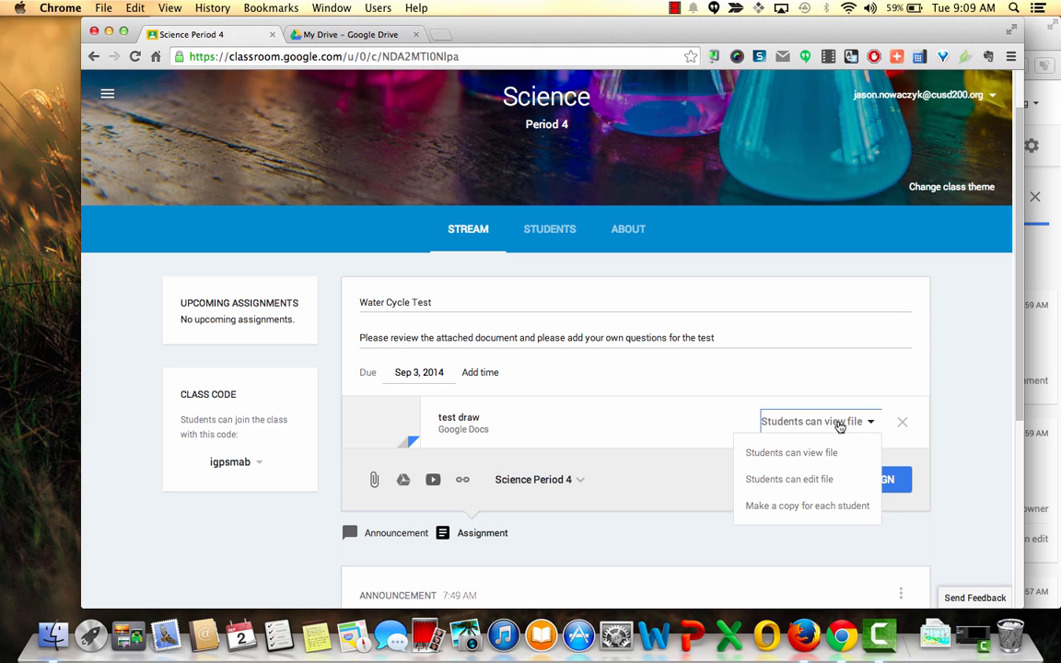
{"action": "left_click", "coordinate": [836, 506]}
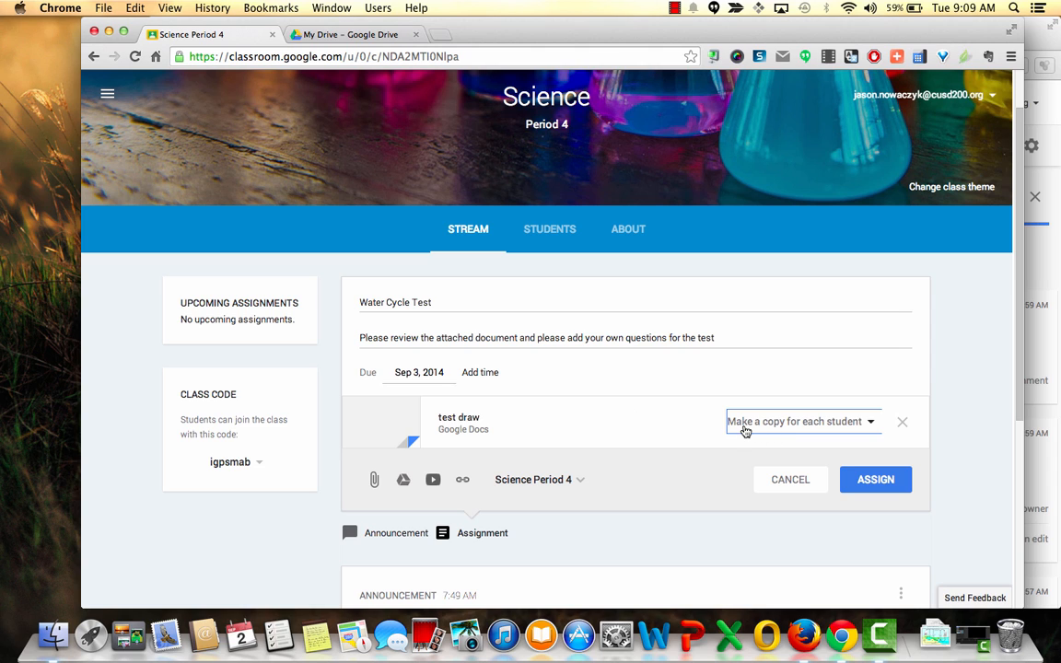
{"action": "left_click", "coordinate": [875, 482]}
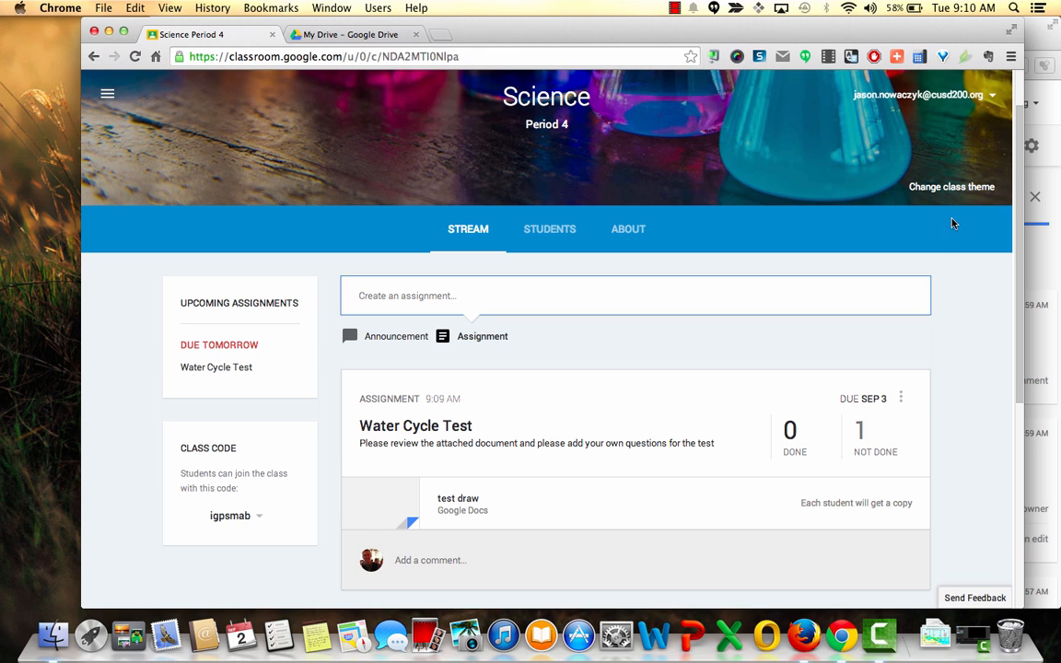
Switch to the student account in Firefox, load the new stream item and open the Water Cycle Test assignment.
{"action": "left_click", "coordinate": [1026, 63]}
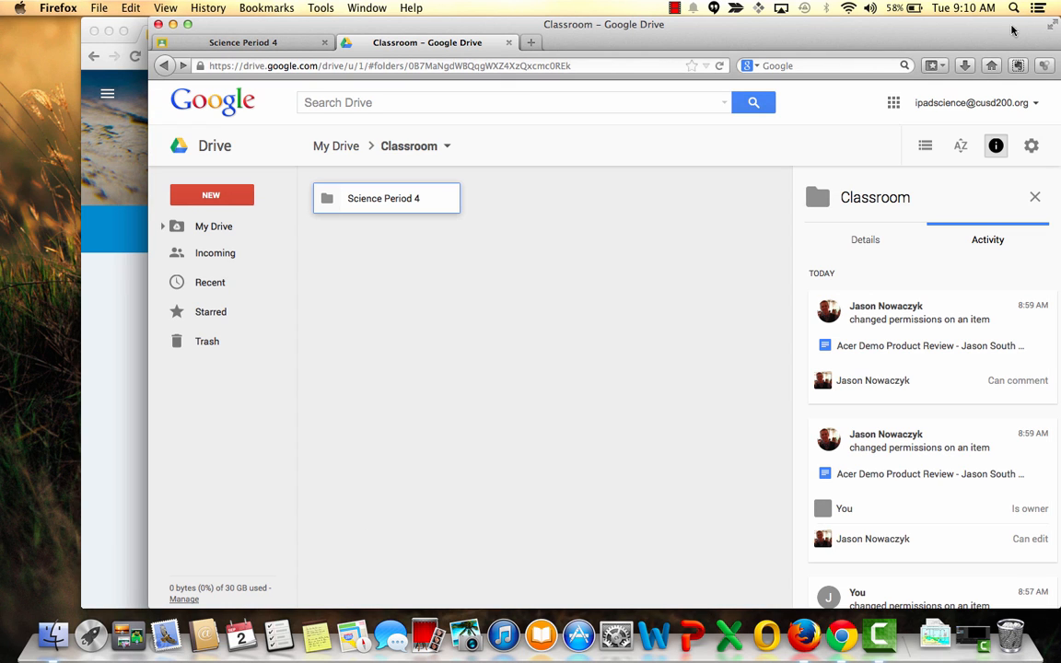
{"action": "left_click", "coordinate": [274, 43]}
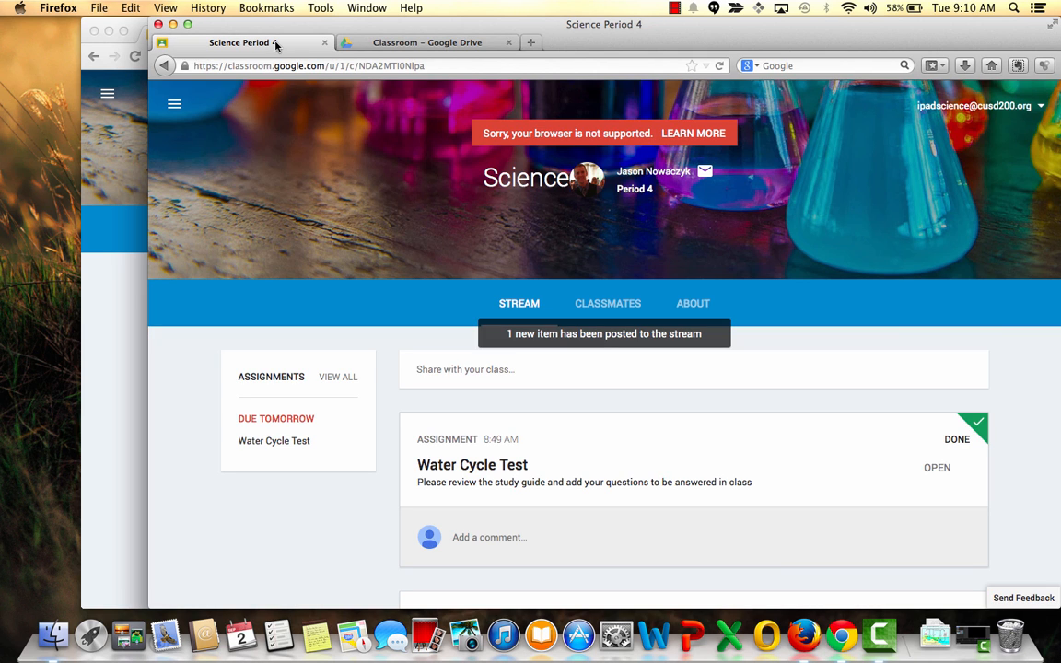
{"action": "left_click", "coordinate": [550, 336]}
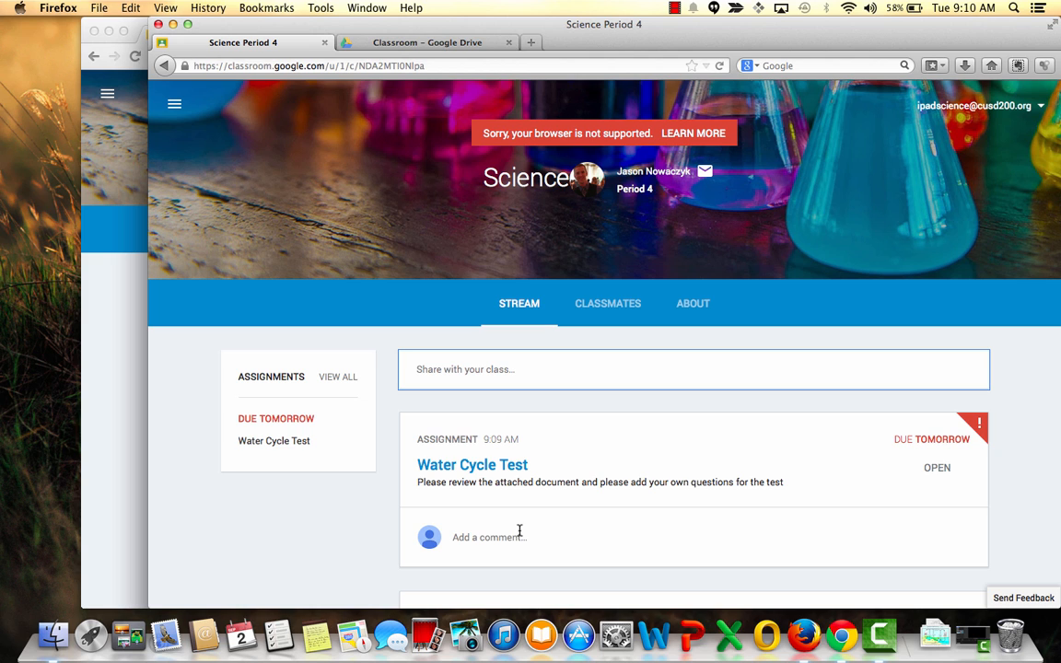
{"action": "left_click", "coordinate": [943, 470]}
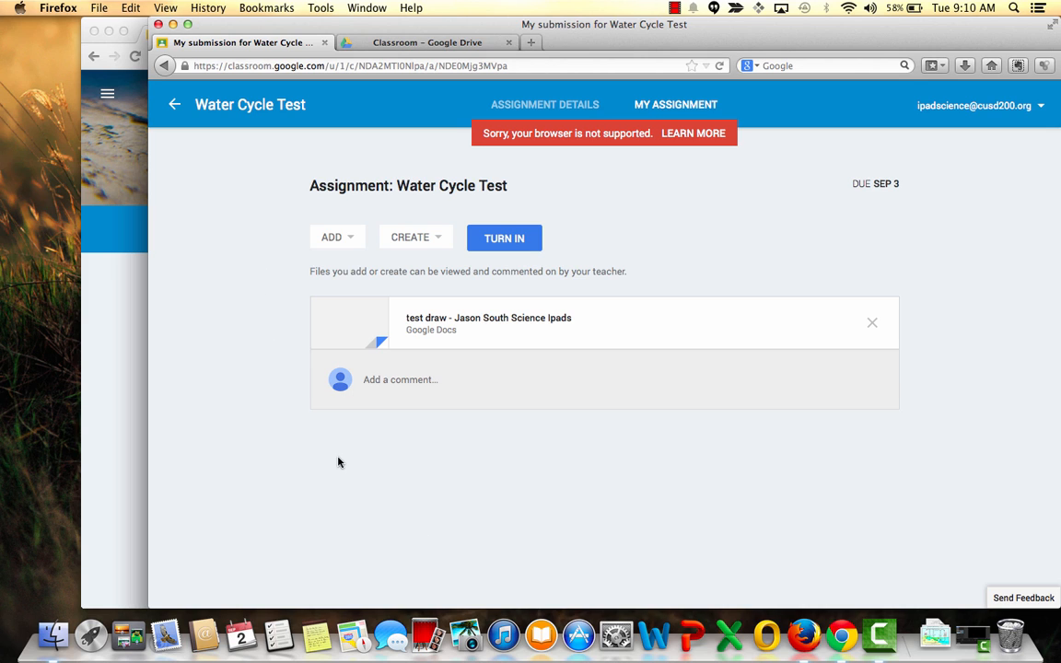
Review the options for adding and creating files in the student's Water Cycle Test submission.
{"action": "left_click", "coordinate": [337, 239]}
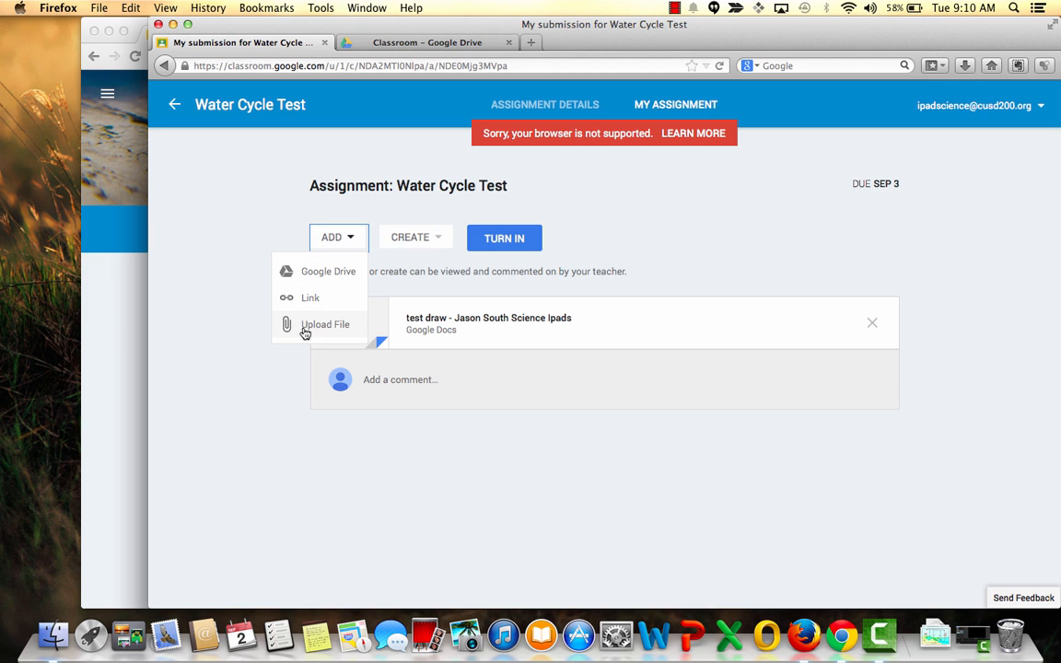
{"action": "left_click", "coordinate": [252, 386]}
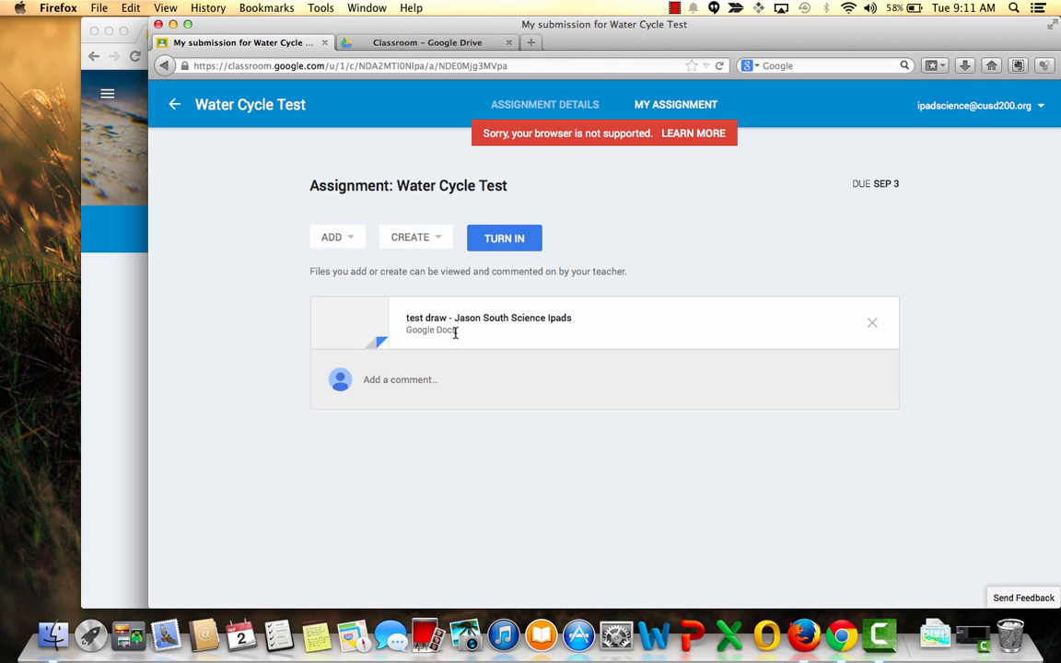
{"action": "left_click", "coordinate": [349, 243]}
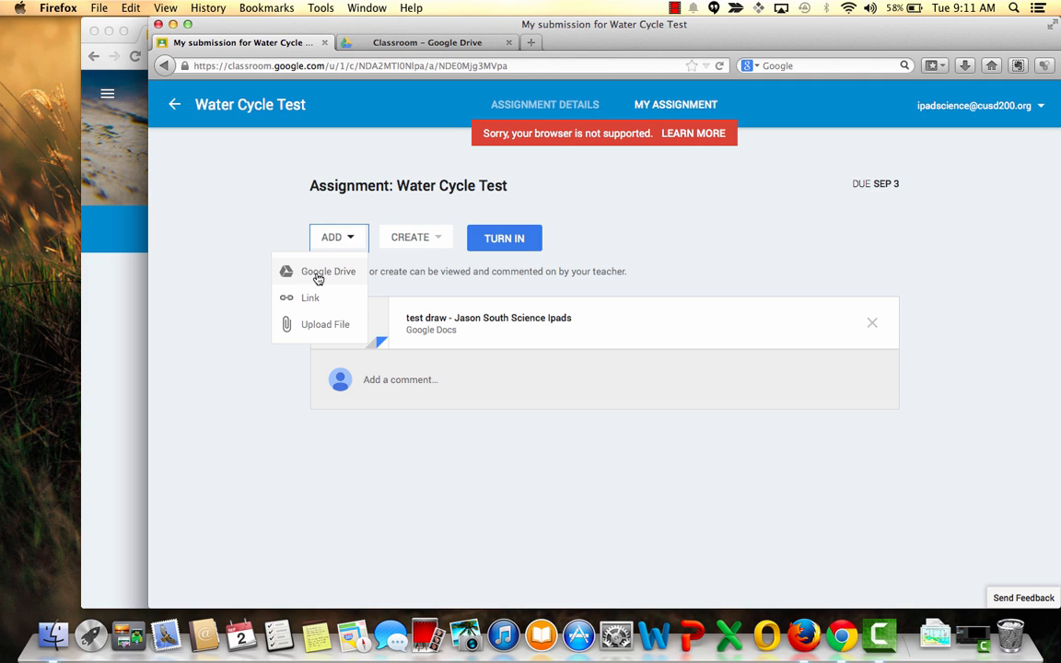
{"action": "left_click", "coordinate": [263, 215]}
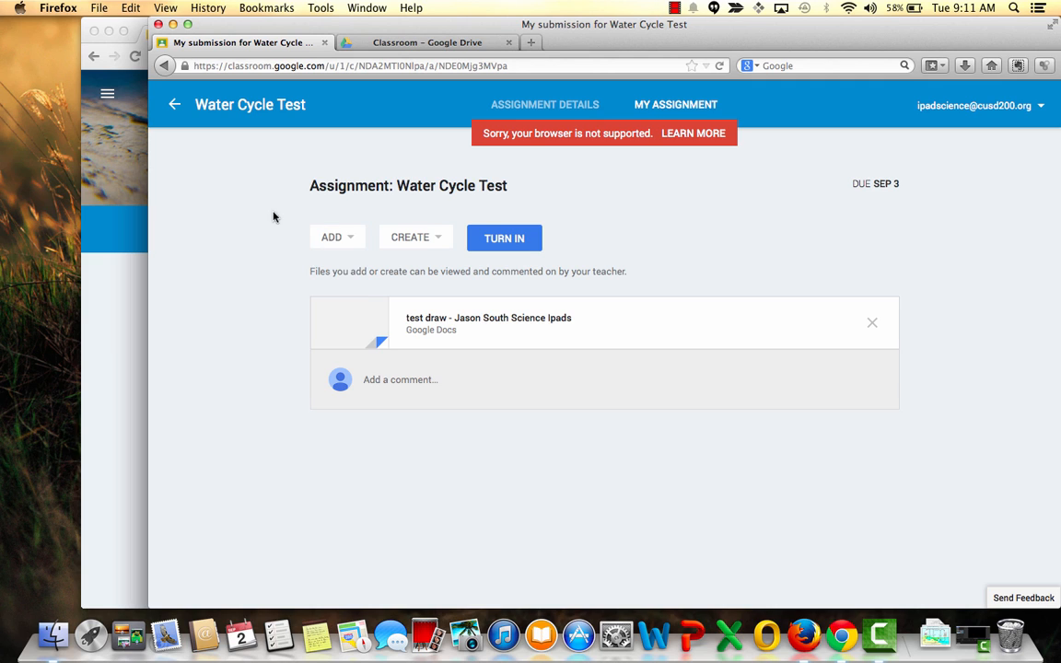
{"action": "left_click", "coordinate": [402, 239]}
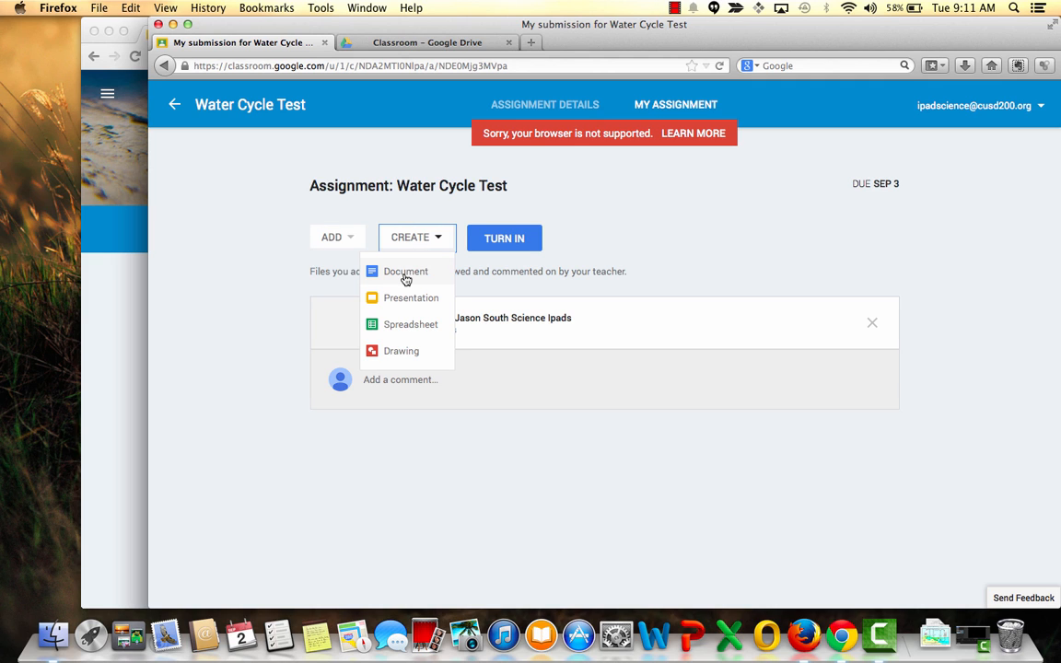
{"action": "left_click", "coordinate": [633, 221]}
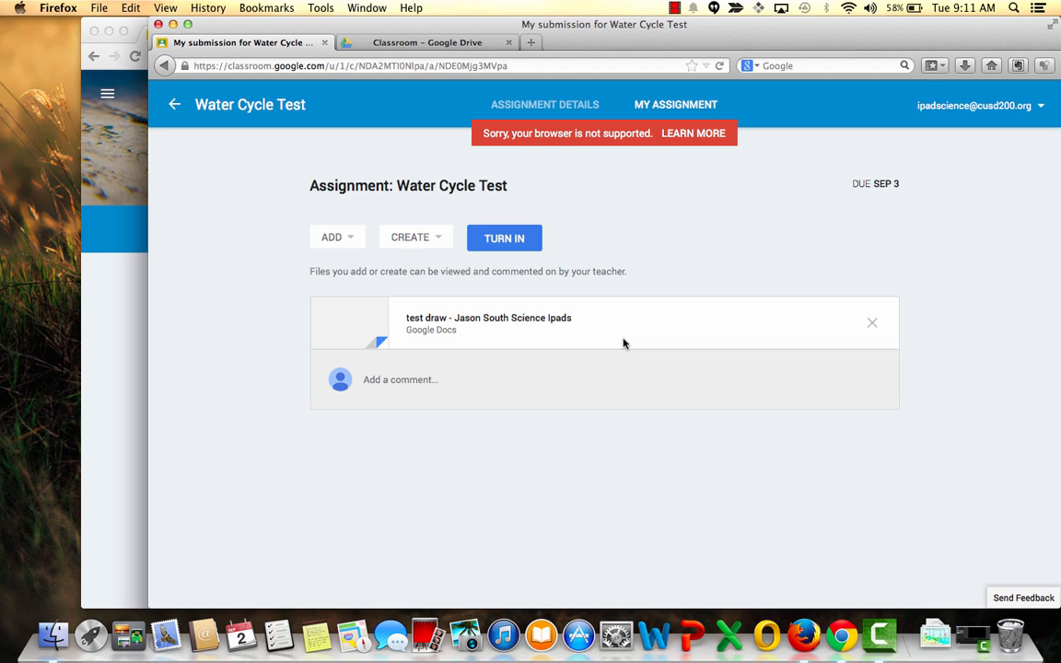
Open the student's copy of "test draw" and write "And start typing my questions or filling in the template" in it.
{"action": "left_click", "coordinate": [539, 322]}
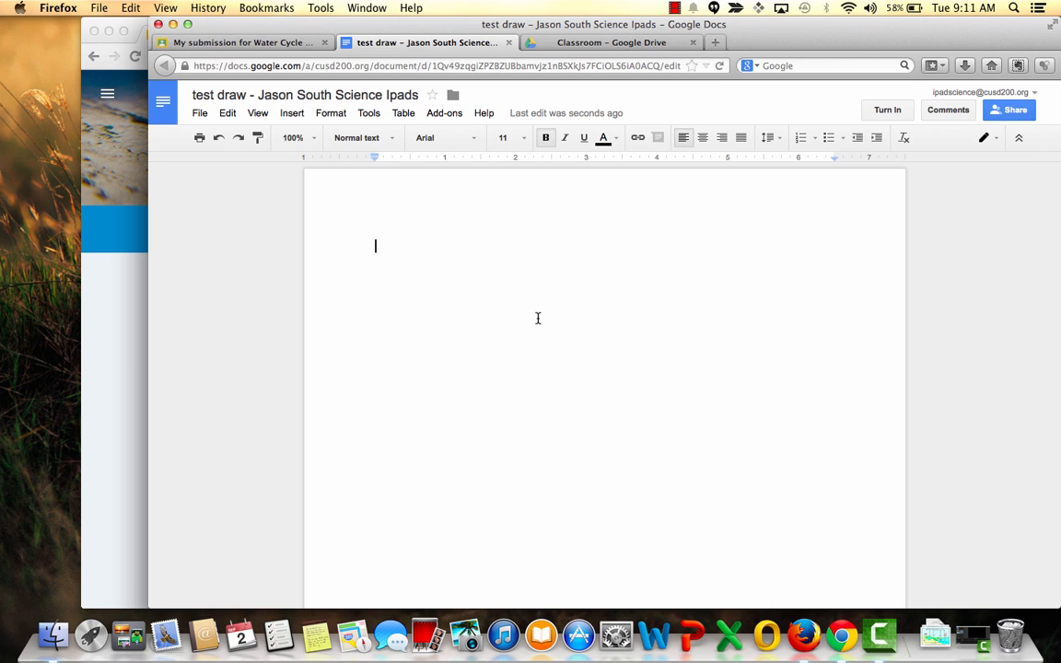
{"action": "type", "text": "And s"}
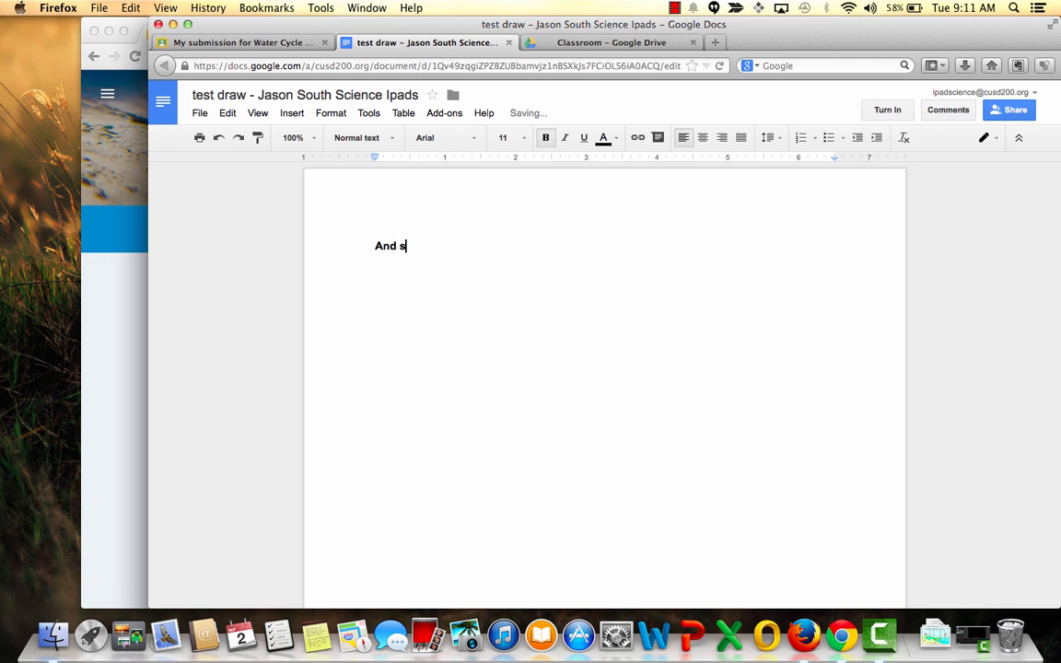
{"action": "type", "text": "tart typing my questions or"}
{"action": "type", "text": "fill"}
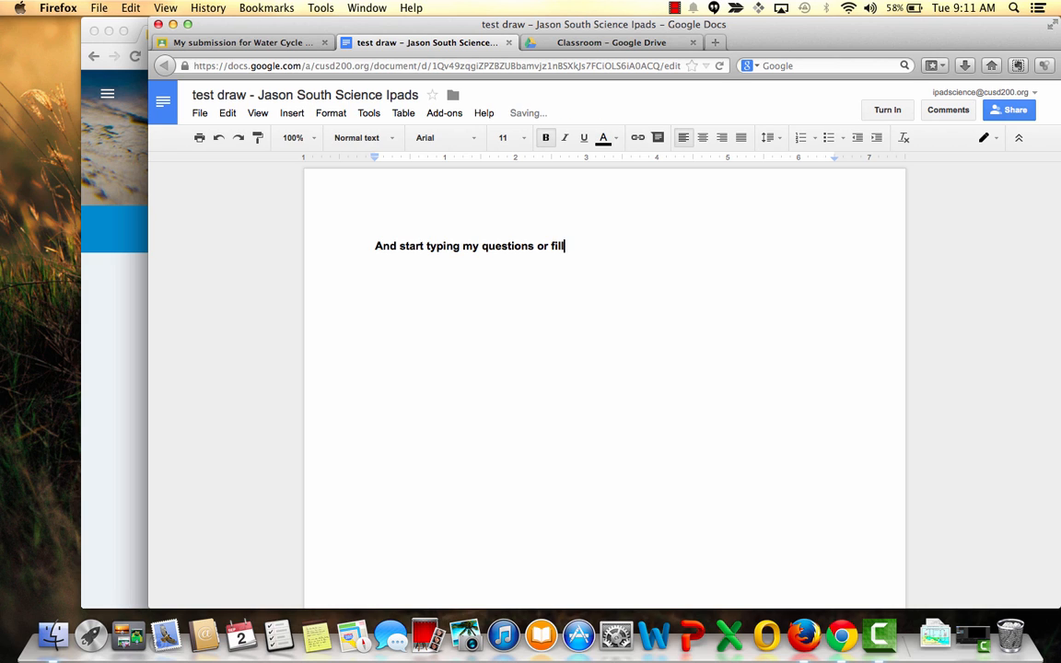
{"action": "type", "text": "ing in the template"}
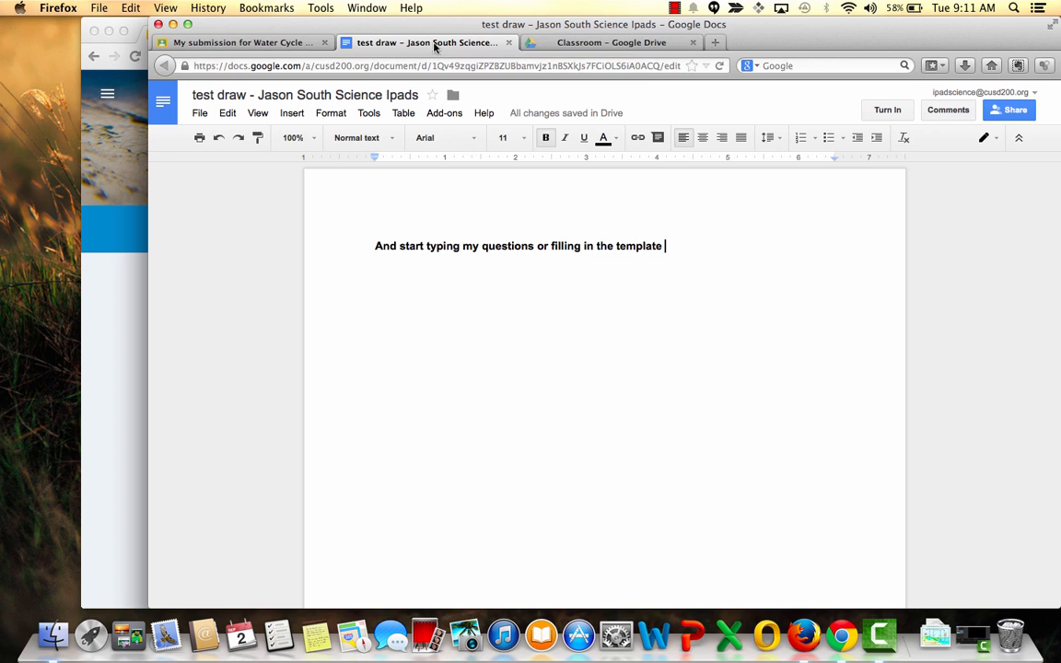
View the files in the Science Period 4 folder inside the Classroom folder of the student's Google Drive.
{"action": "left_click", "coordinate": [537, 43]}
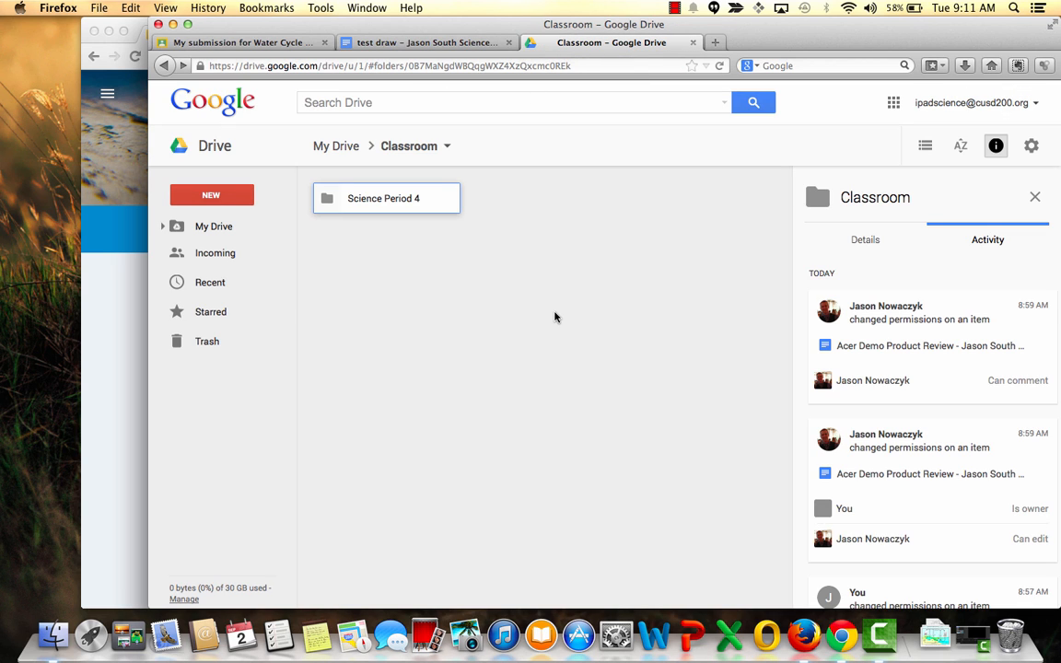
{"action": "left_click", "coordinate": [222, 228]}
{"action": "left_click", "coordinate": [222, 229]}
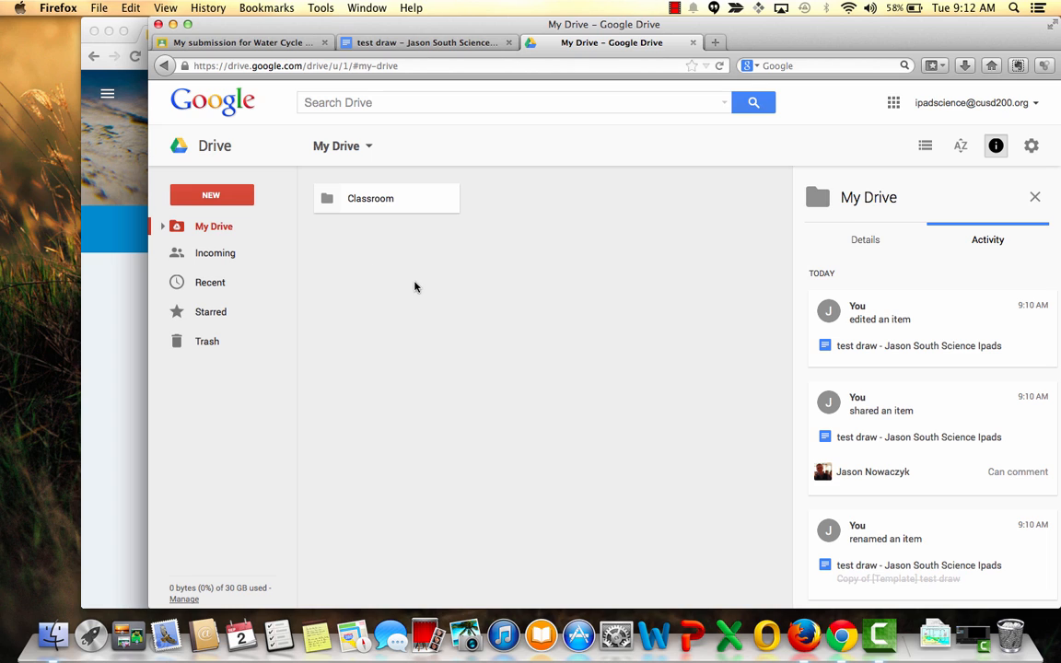
{"action": "double_click", "coordinate": [358, 205]}
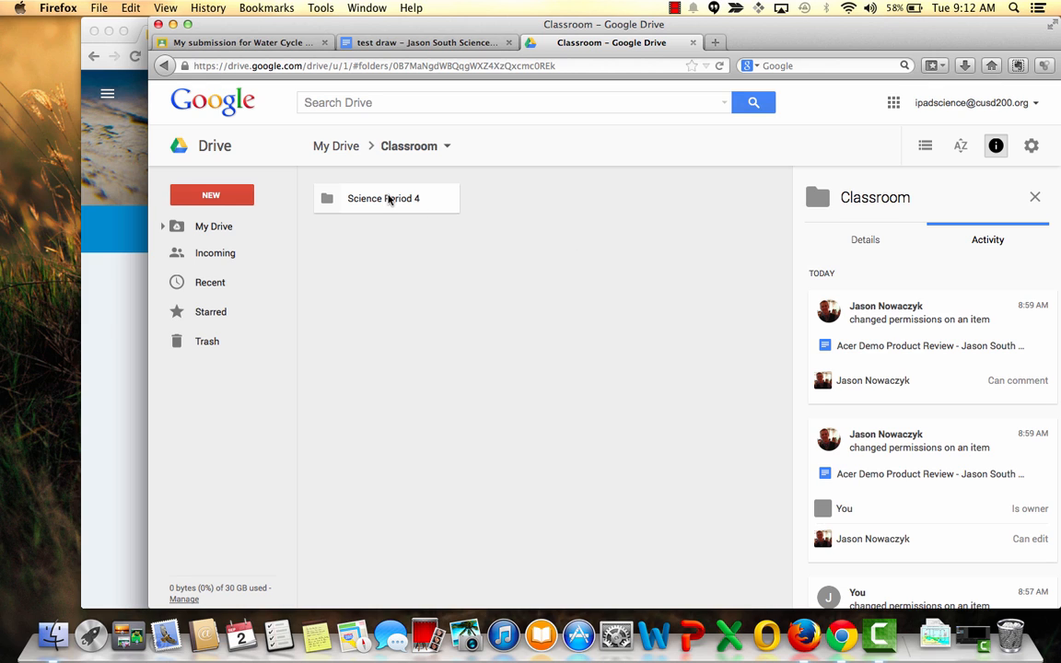
{"action": "left_click", "coordinate": [389, 200]}
{"action": "double_click", "coordinate": [390, 200]}
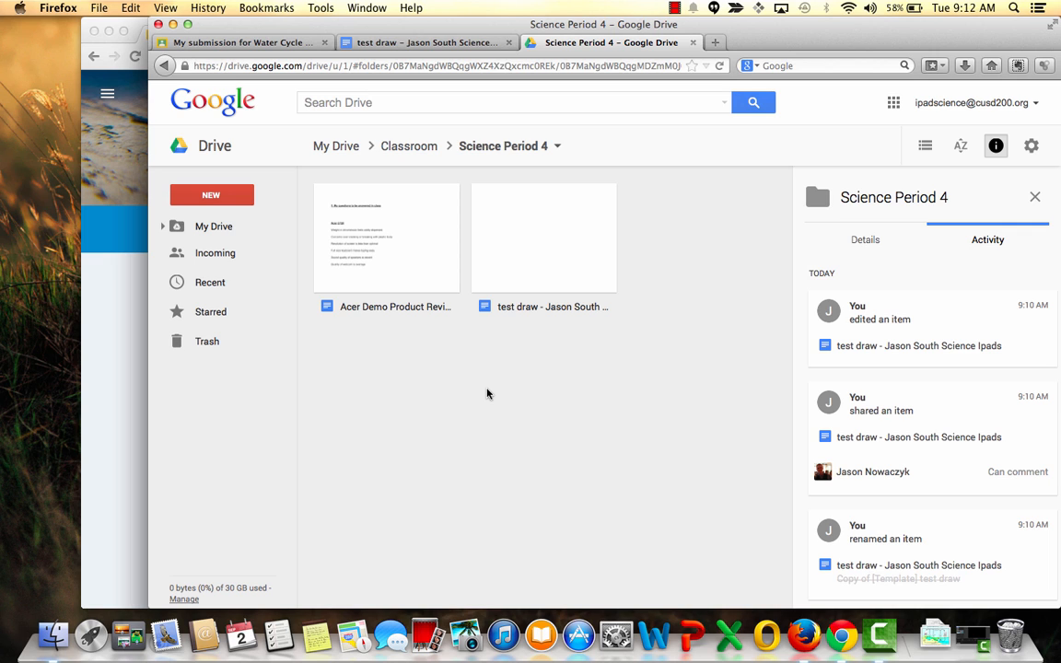
Revisit the student's document and submission page, and open the done submissions for Water Cycle Test in the teacher's Chrome window.
{"action": "left_click", "coordinate": [465, 44]}
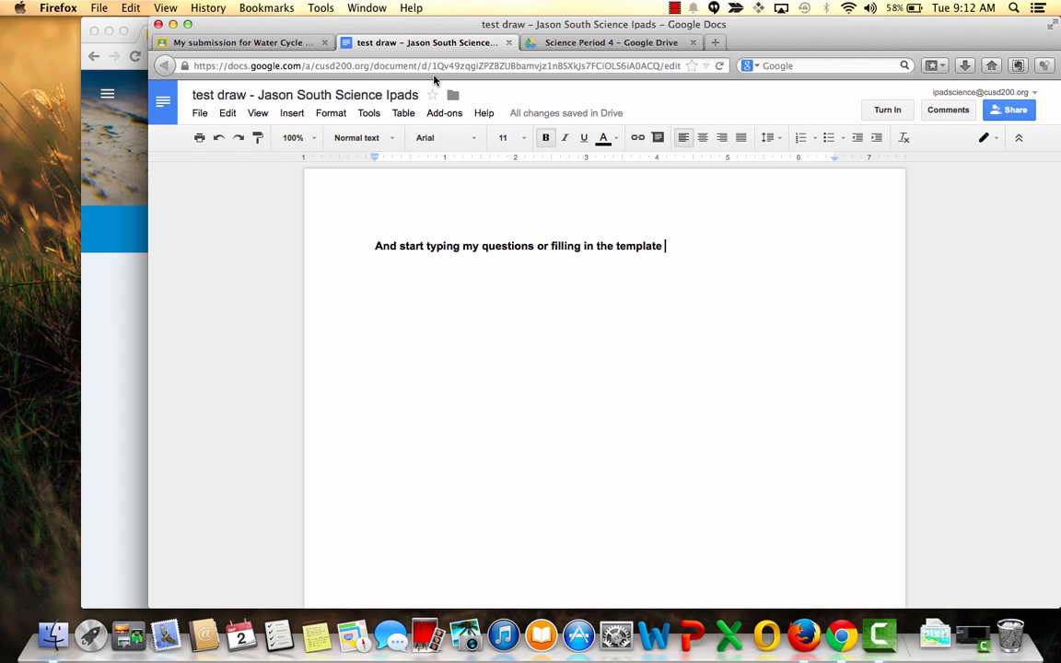
{"action": "left_click", "coordinate": [264, 45]}
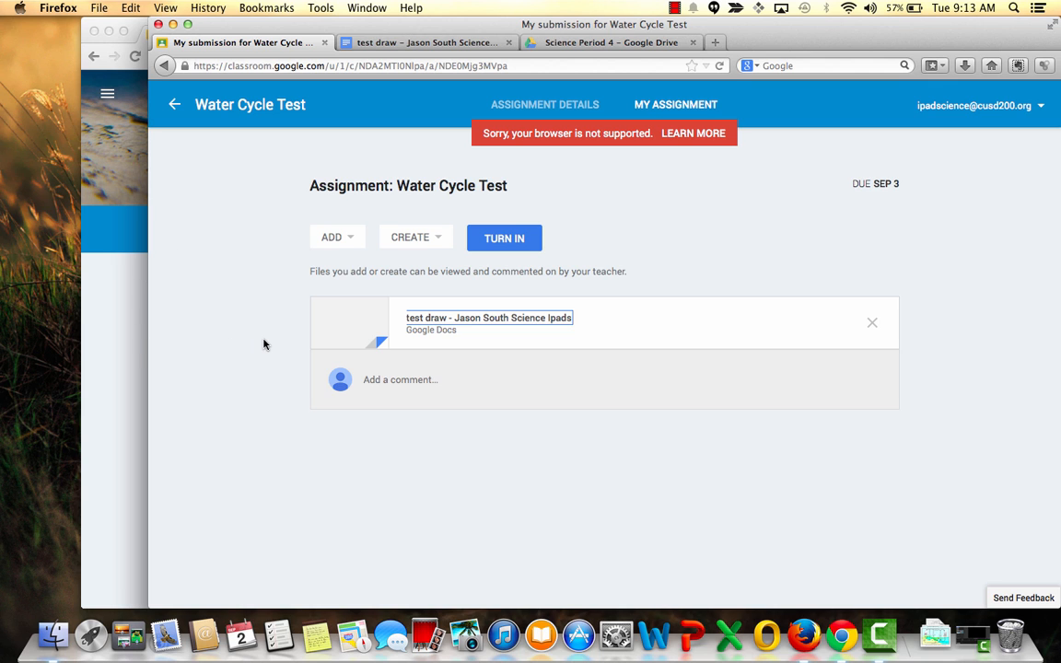
{"action": "left_click", "coordinate": [104, 319]}
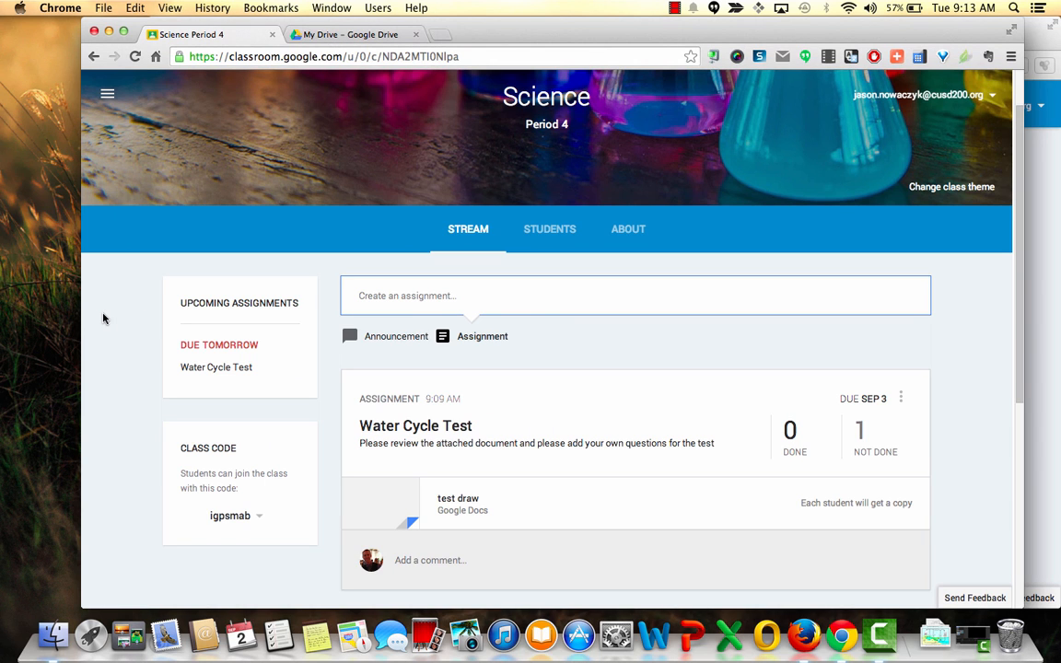
{"action": "left_click", "coordinate": [791, 433]}
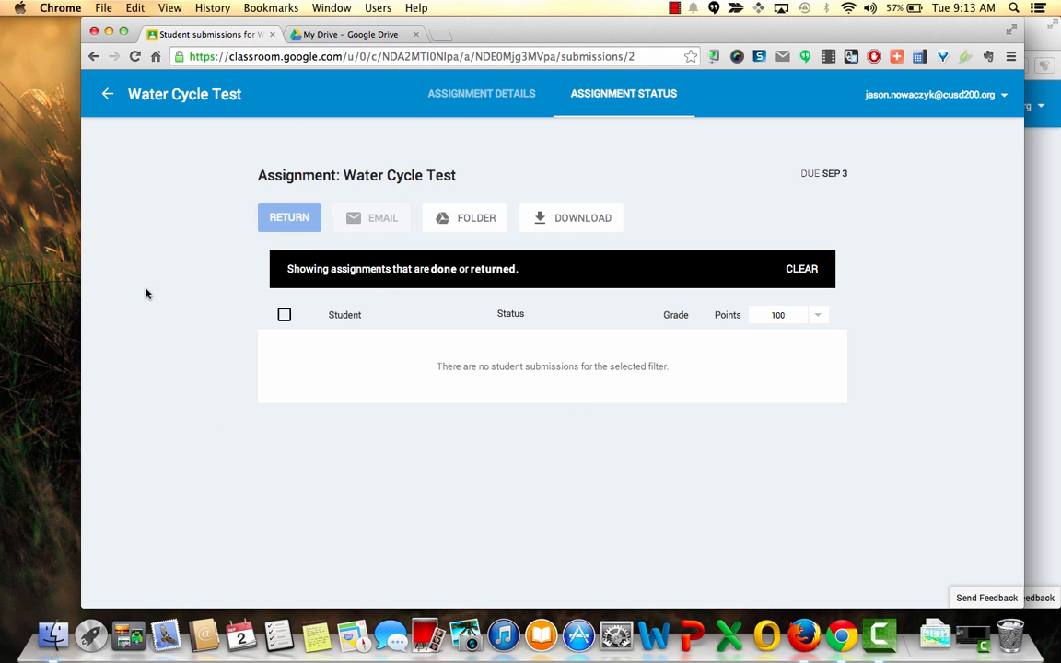
Inspect the Water Cycle Test folder under Classroom, Science Period 4 in the teacher's Drive and return to the assignment status page.
{"action": "left_click", "coordinate": [343, 35]}
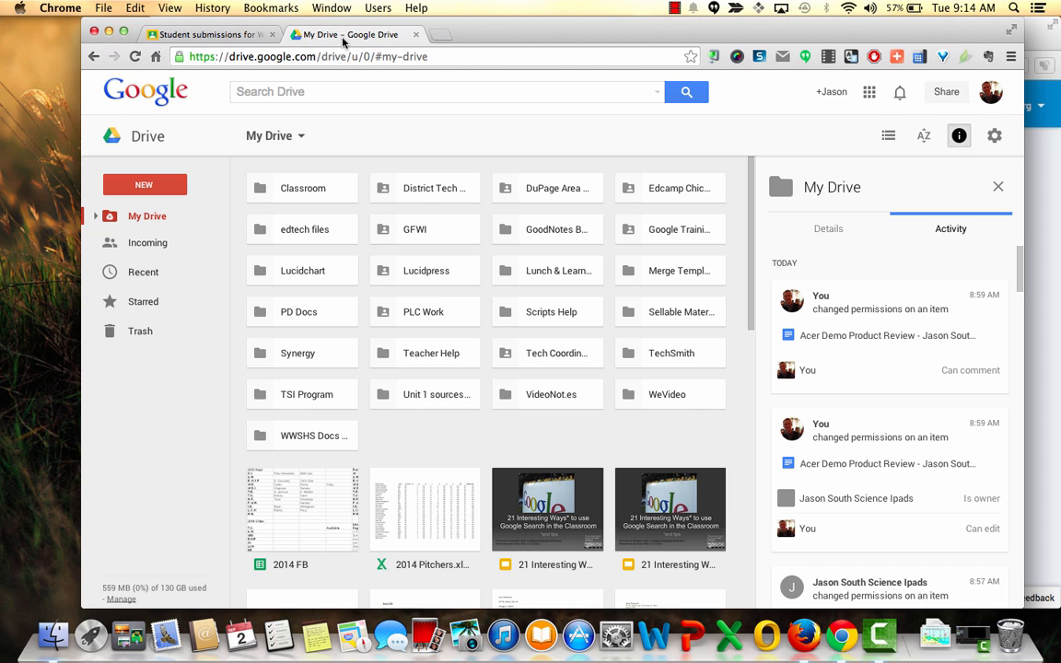
{"action": "left_click", "coordinate": [288, 194]}
{"action": "double_click", "coordinate": [288, 194]}
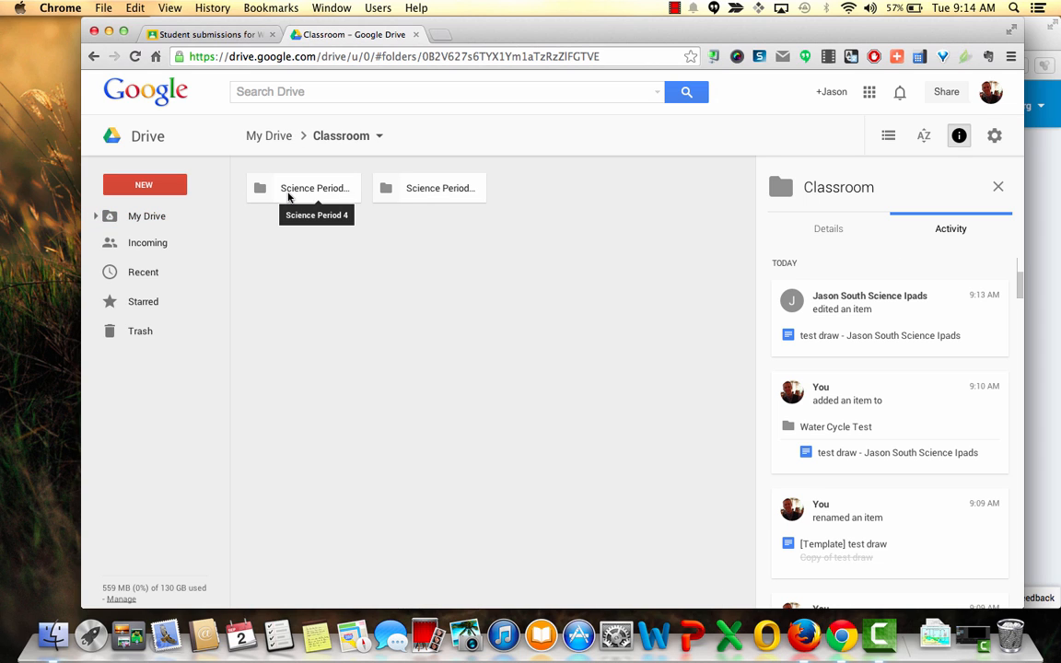
{"action": "double_click", "coordinate": [313, 195]}
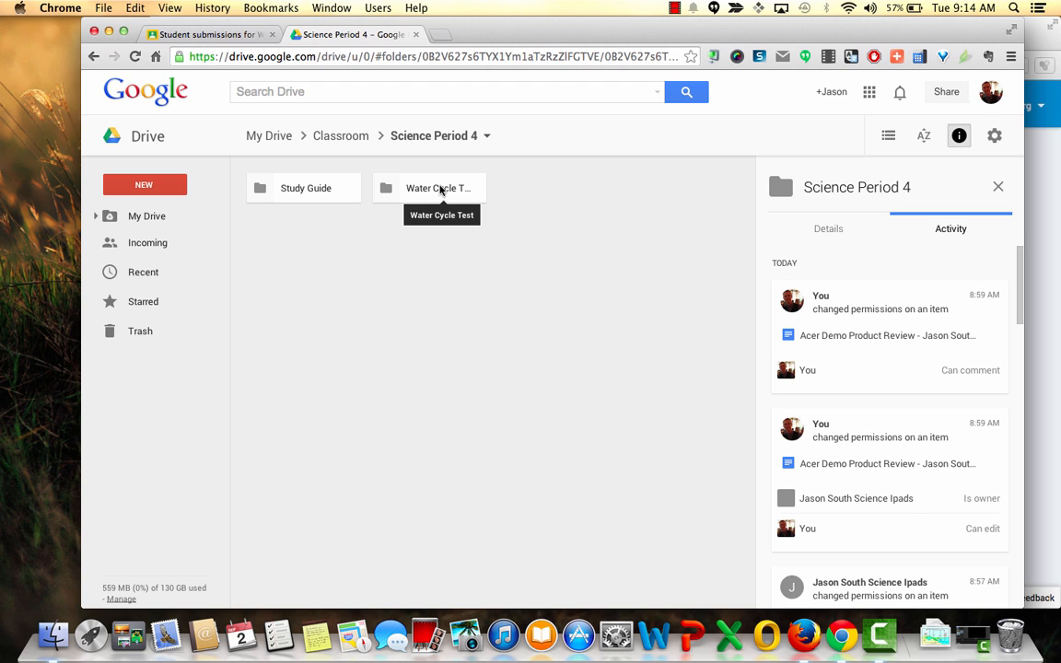
{"action": "double_click", "coordinate": [440, 188]}
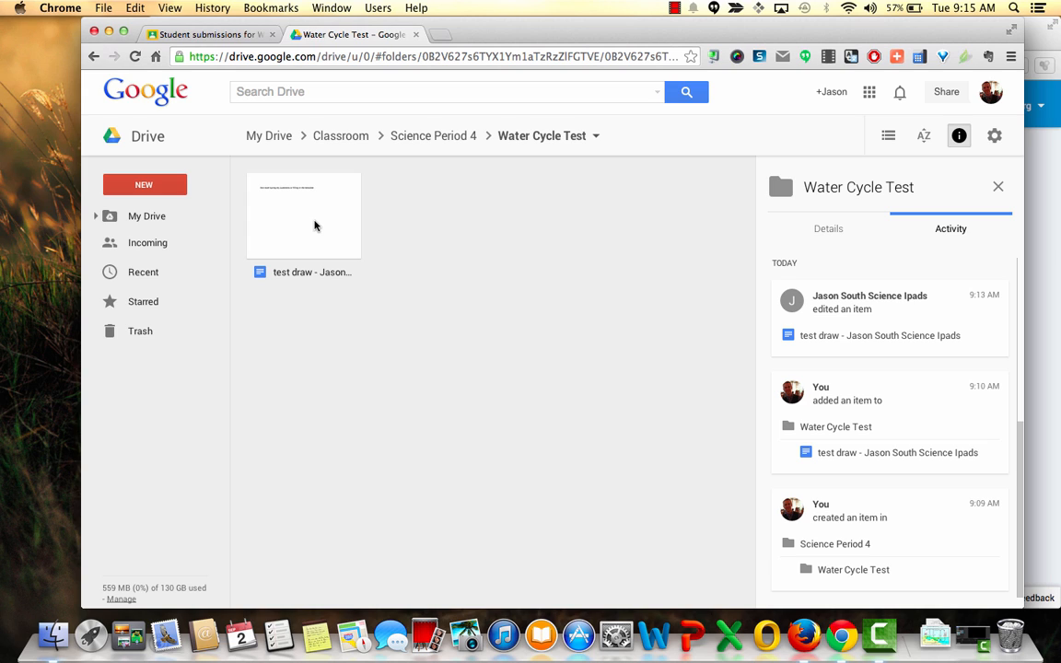
{"action": "left_click", "coordinate": [233, 41]}
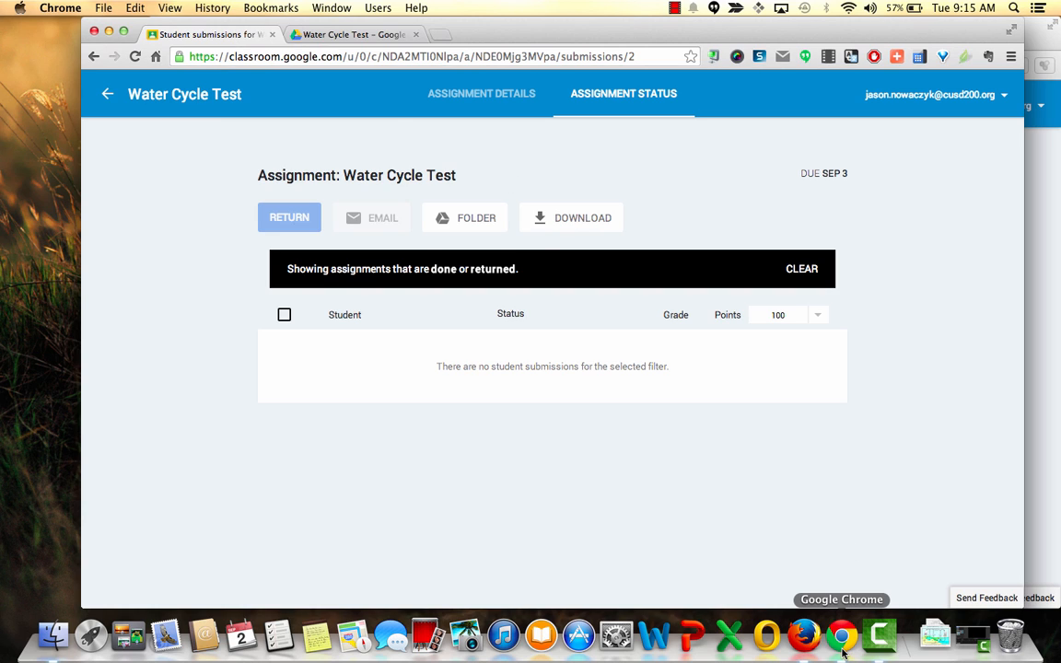
Switch to the student's Firefox window, turn in the Water Cycle Test assignment without a private note, and return to the class stream.
{"action": "left_click", "coordinate": [808, 636]}
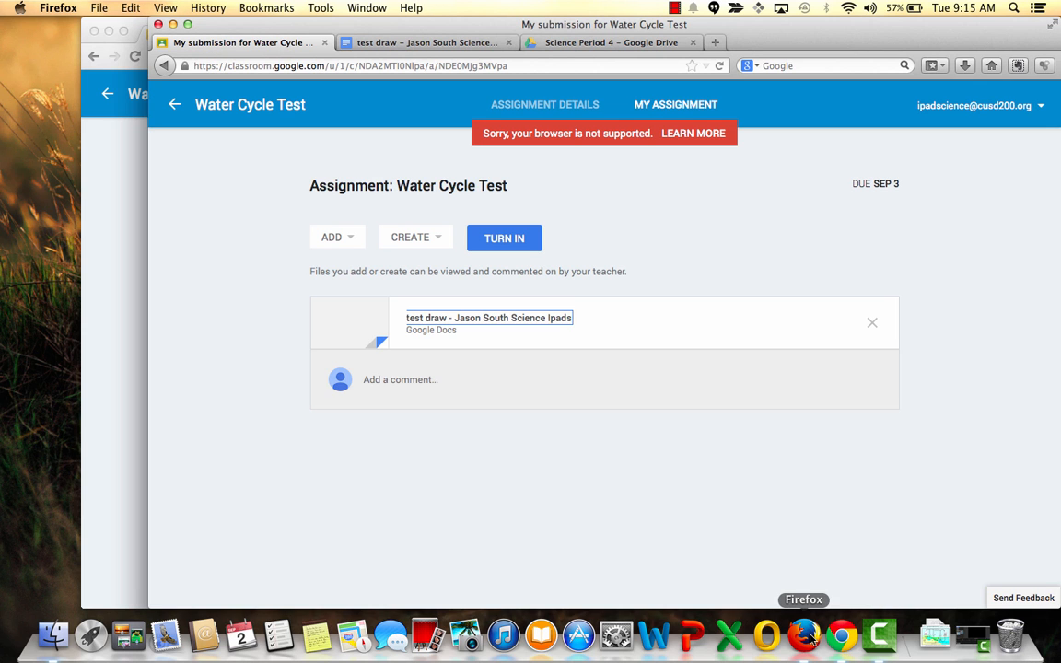
{"action": "left_click", "coordinate": [508, 239]}
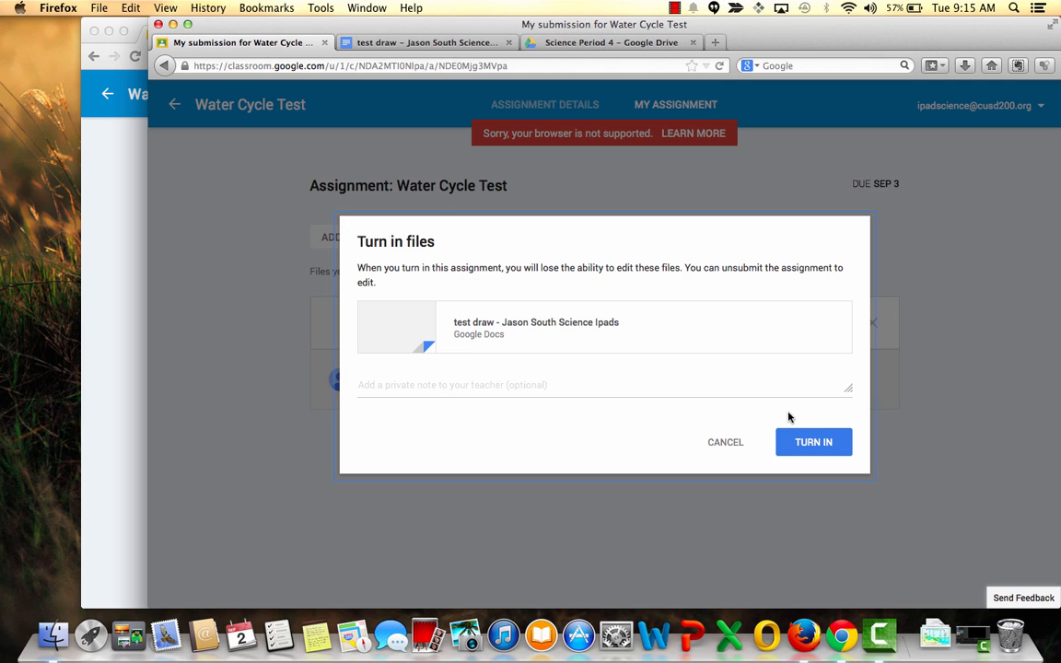
{"action": "left_click", "coordinate": [820, 442]}
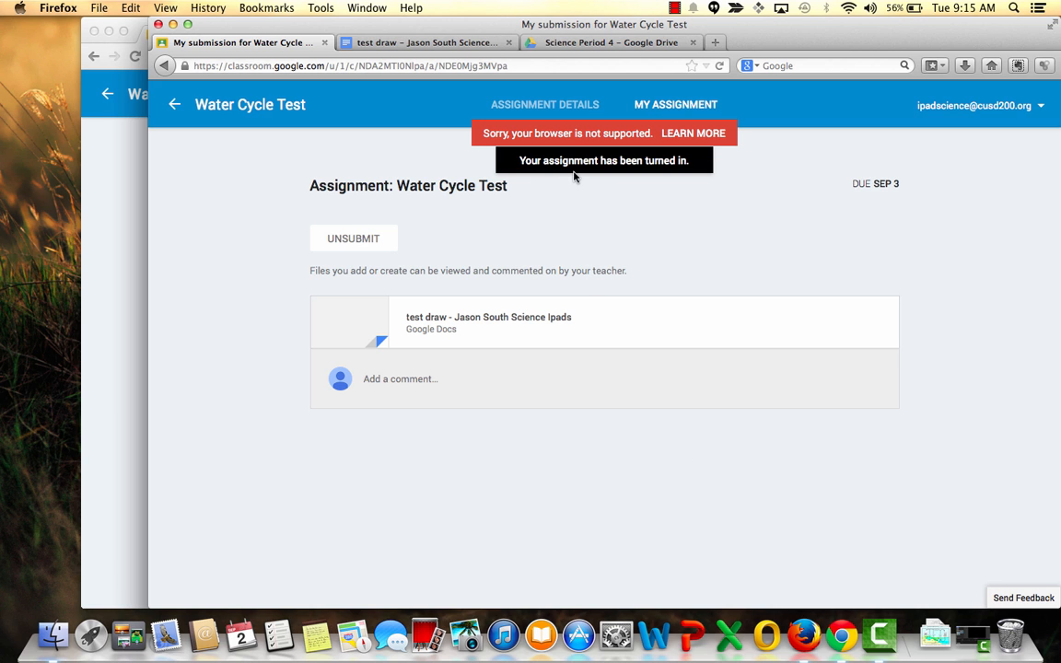
{"action": "left_click", "coordinate": [174, 106]}
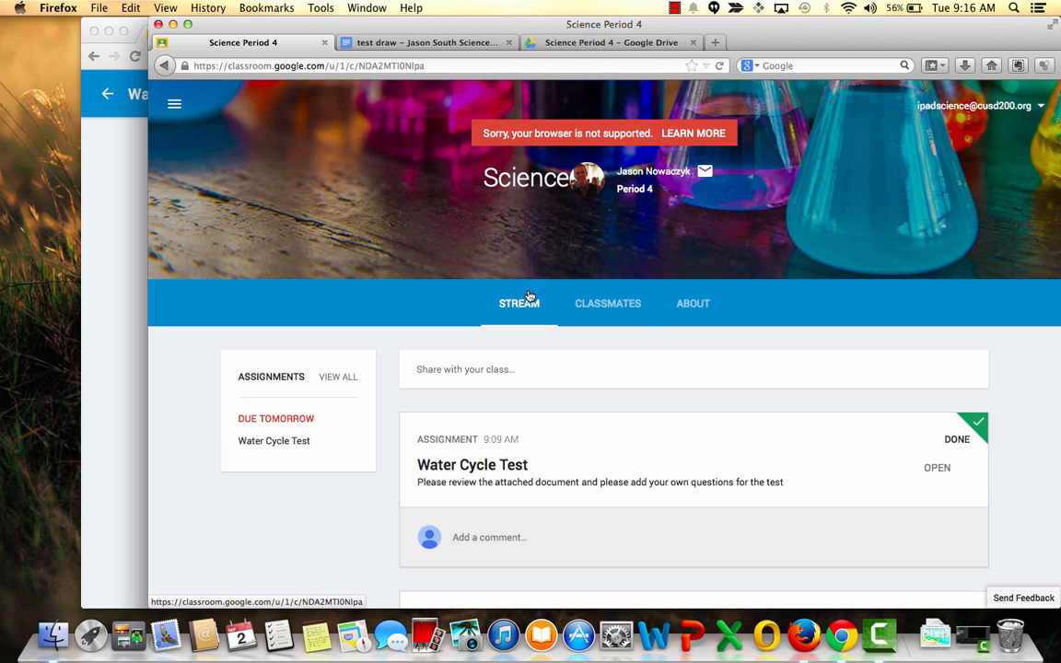
In the teacher's Chrome window, reopen the done submissions for Water Cycle Test and review the available point value options.
{"action": "left_click", "coordinate": [89, 177]}
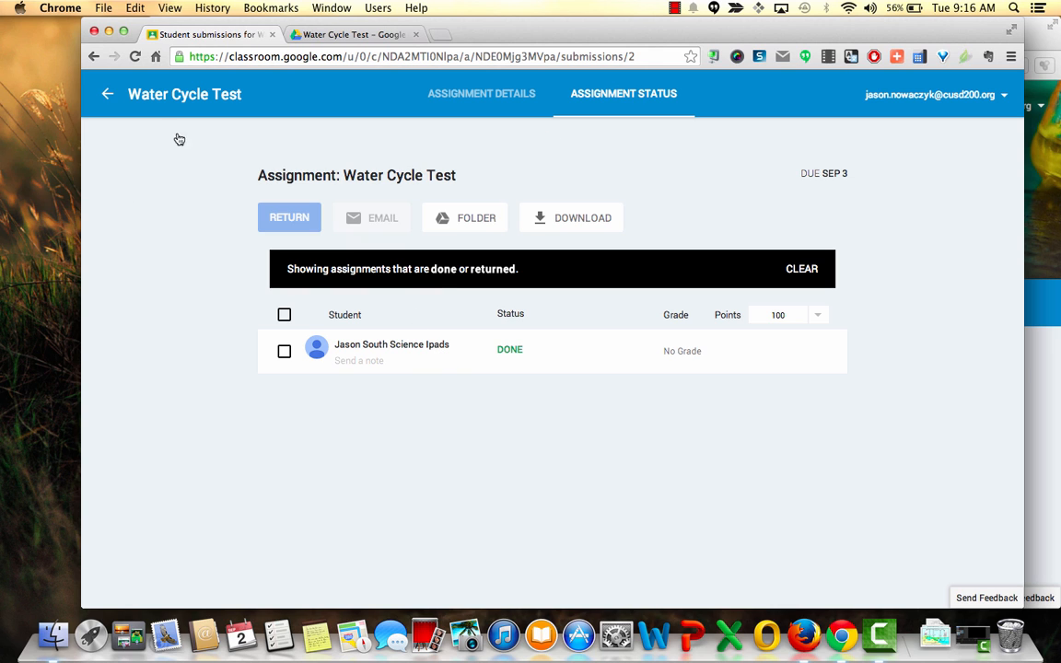
{"action": "left_click", "coordinate": [107, 94]}
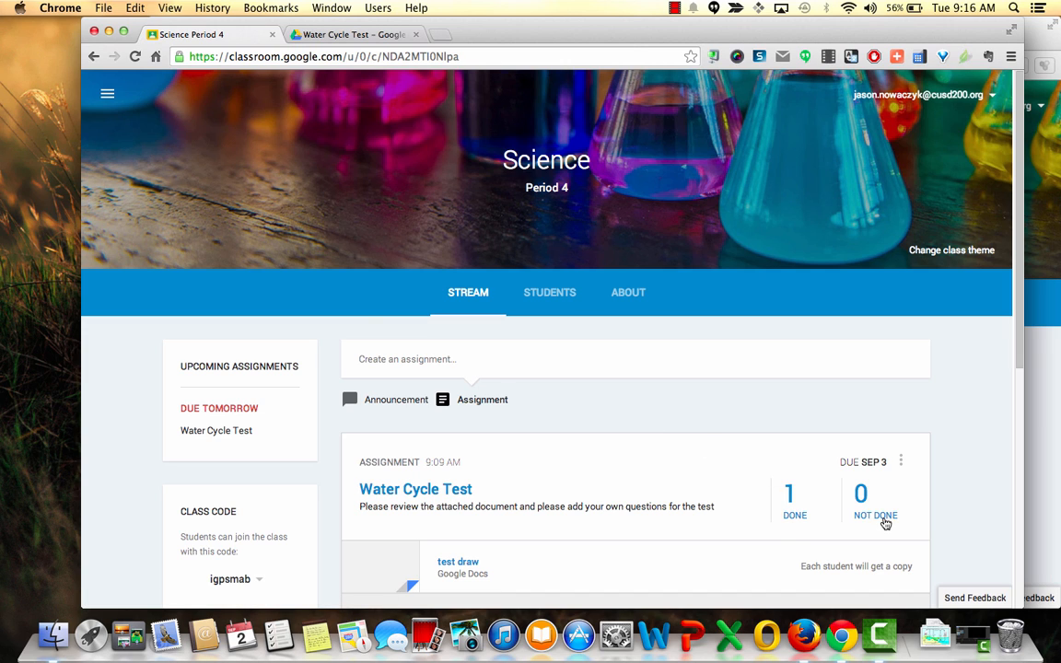
{"action": "left_click", "coordinate": [788, 514]}
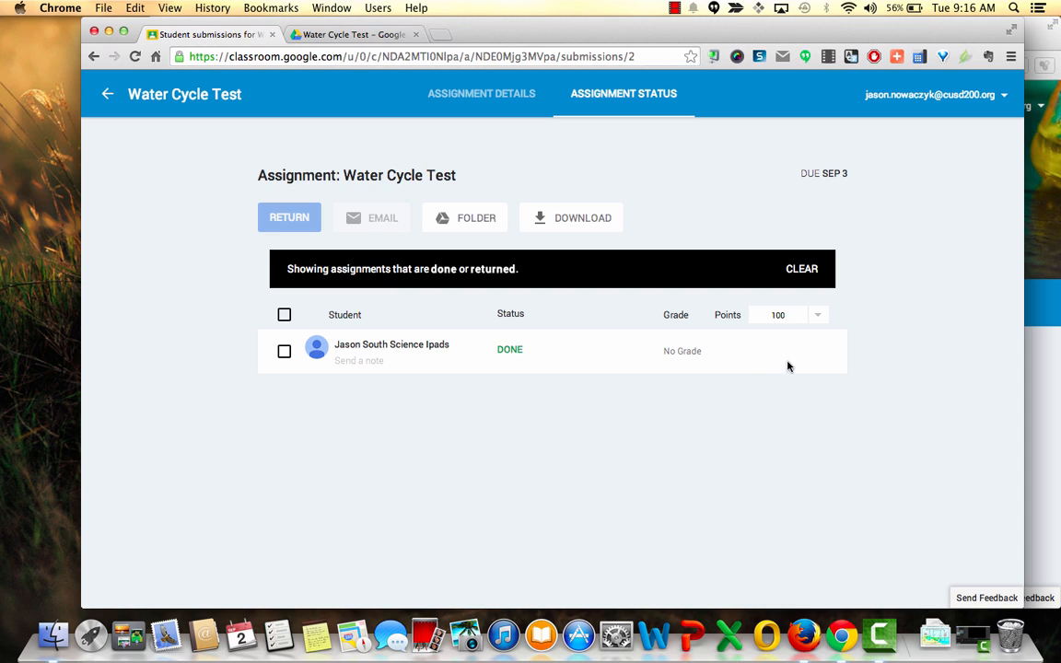
{"action": "left_click", "coordinate": [819, 318]}
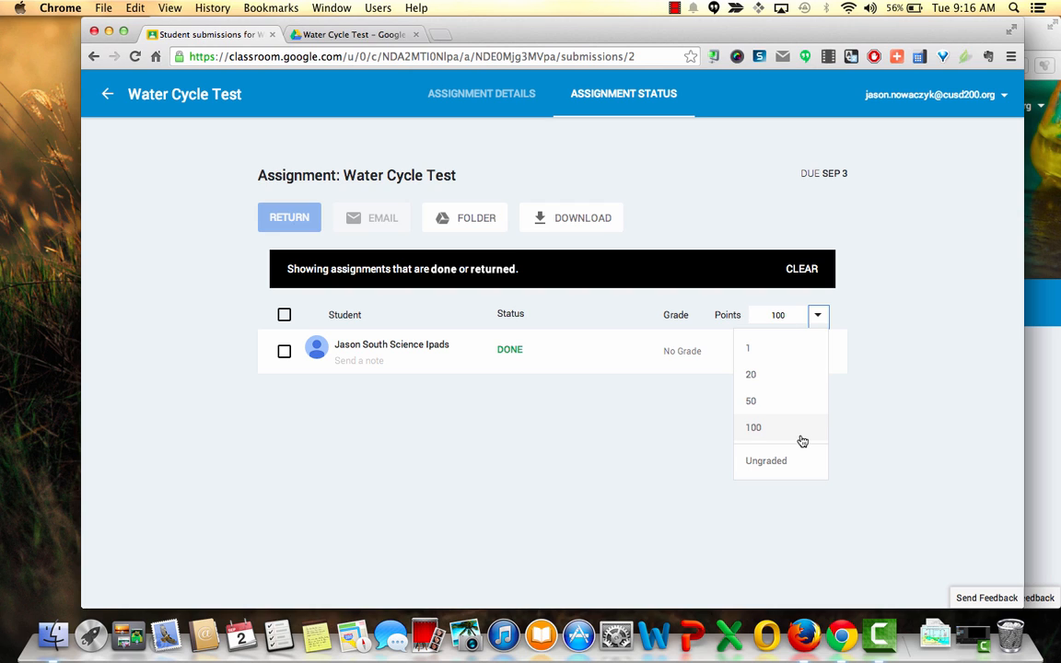
{"action": "left_click", "coordinate": [779, 314]}
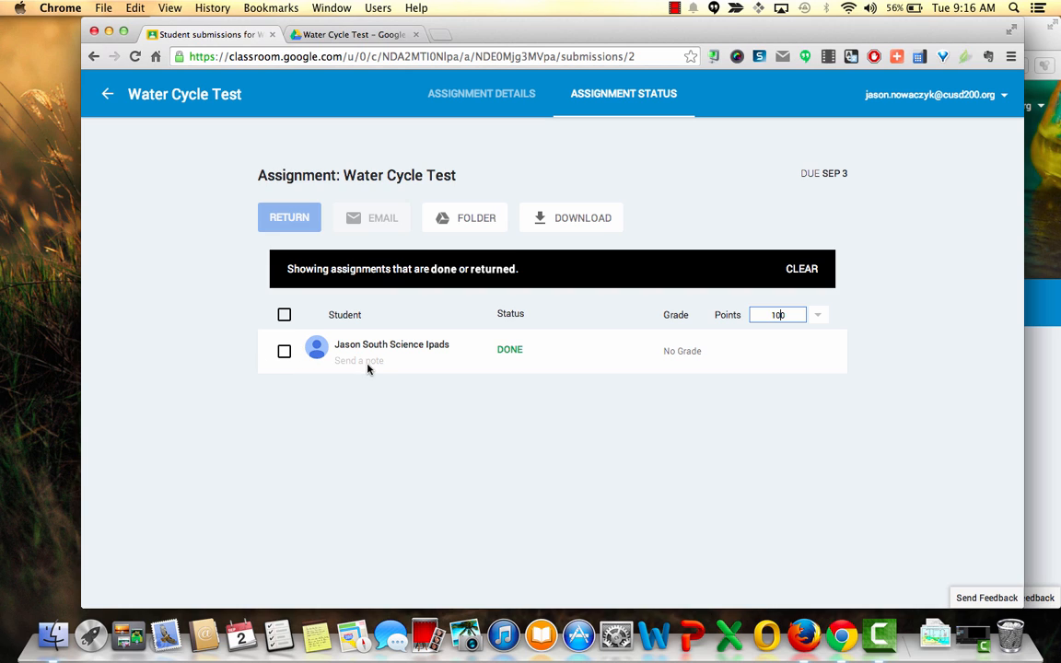
Return the student's Water Cycle Test submission with the note "Great job but please check my comments and resubmit when ready".
{"action": "left_click", "coordinate": [283, 353]}
{"action": "left_click", "coordinate": [291, 227]}
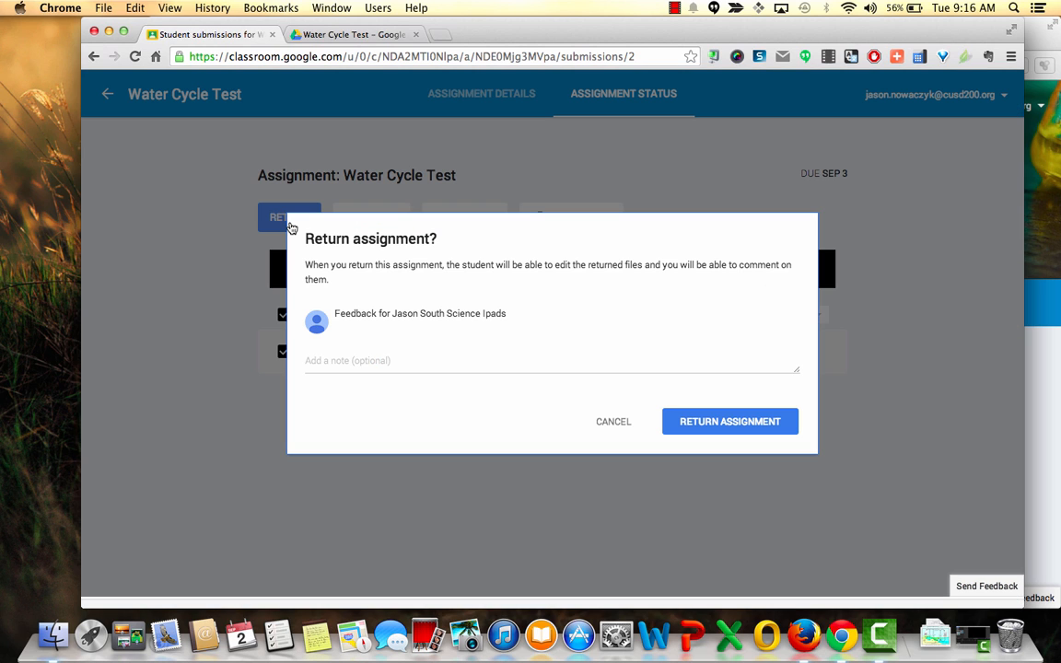
{"action": "left_click", "coordinate": [396, 362]}
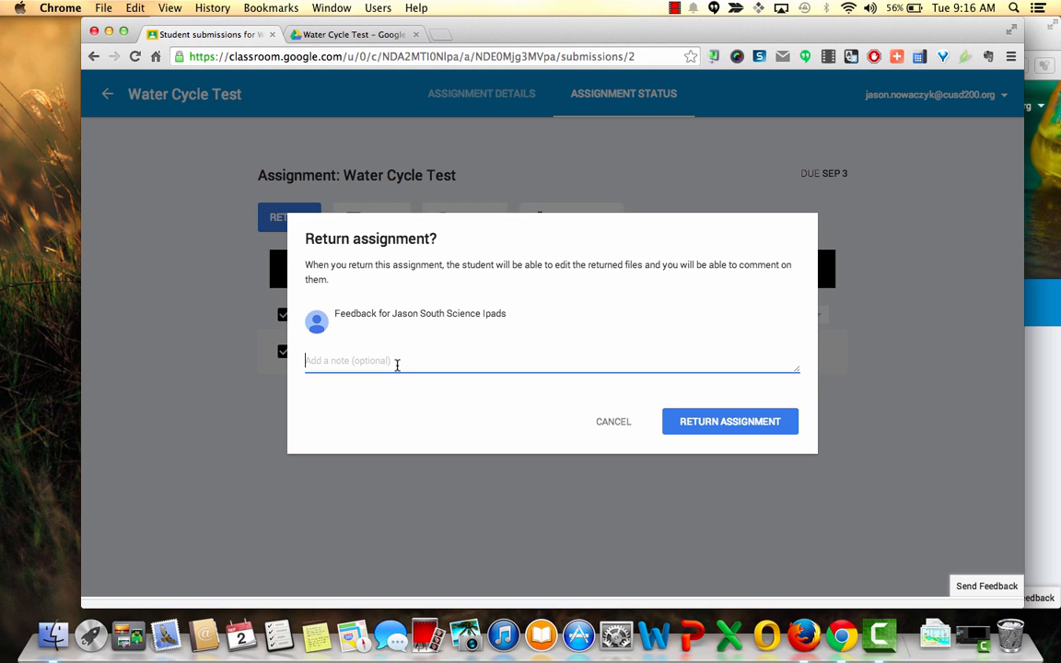
{"action": "type", "text": "Great job "}
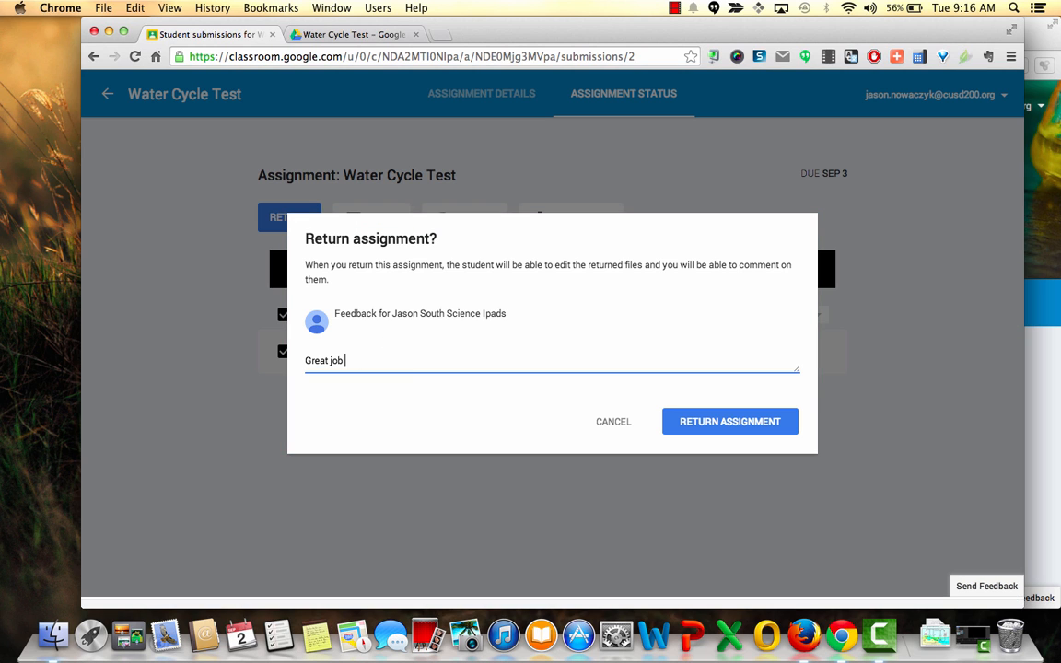
{"action": "type", "text": "but please check my comment"}
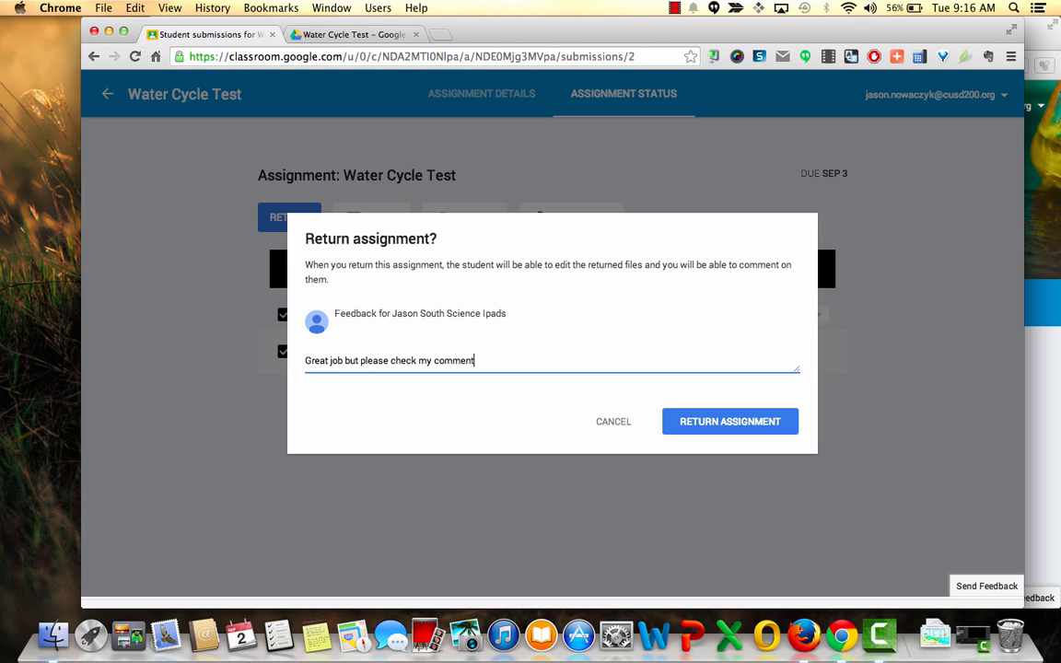
{"action": "type", "text": "s and resubmitt when ready"}
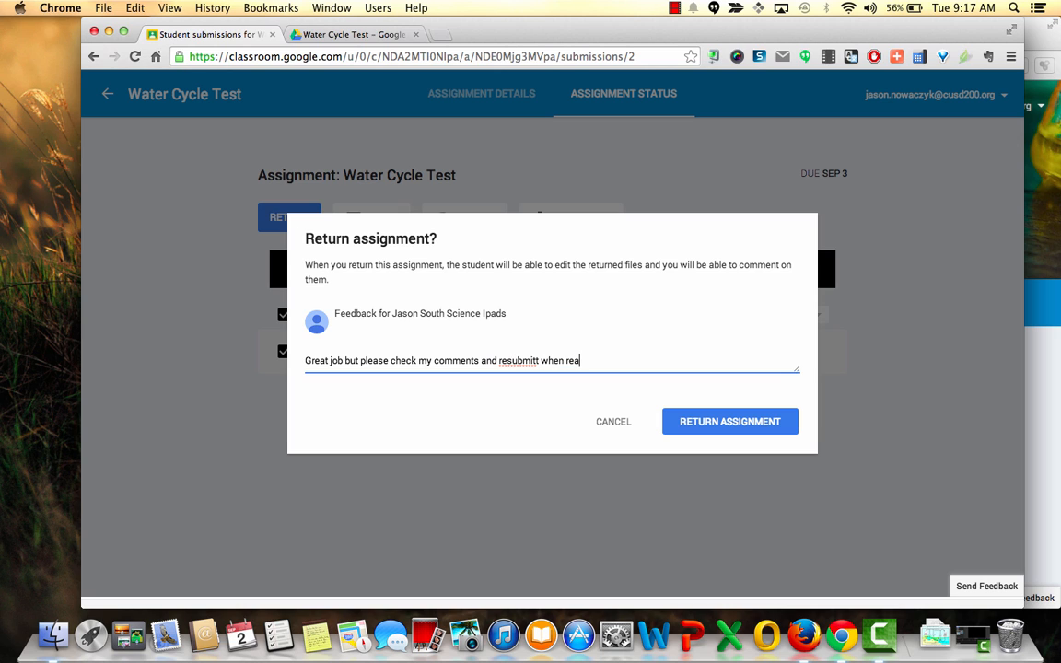
{"action": "right_click", "coordinate": [516, 361]}
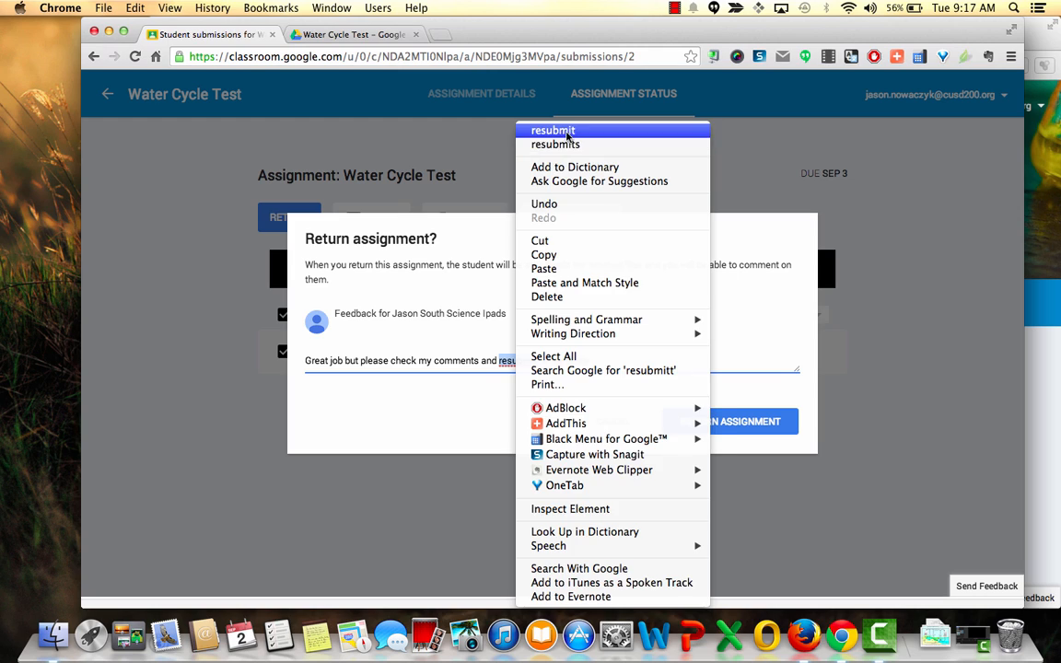
{"action": "left_click", "coordinate": [534, 130]}
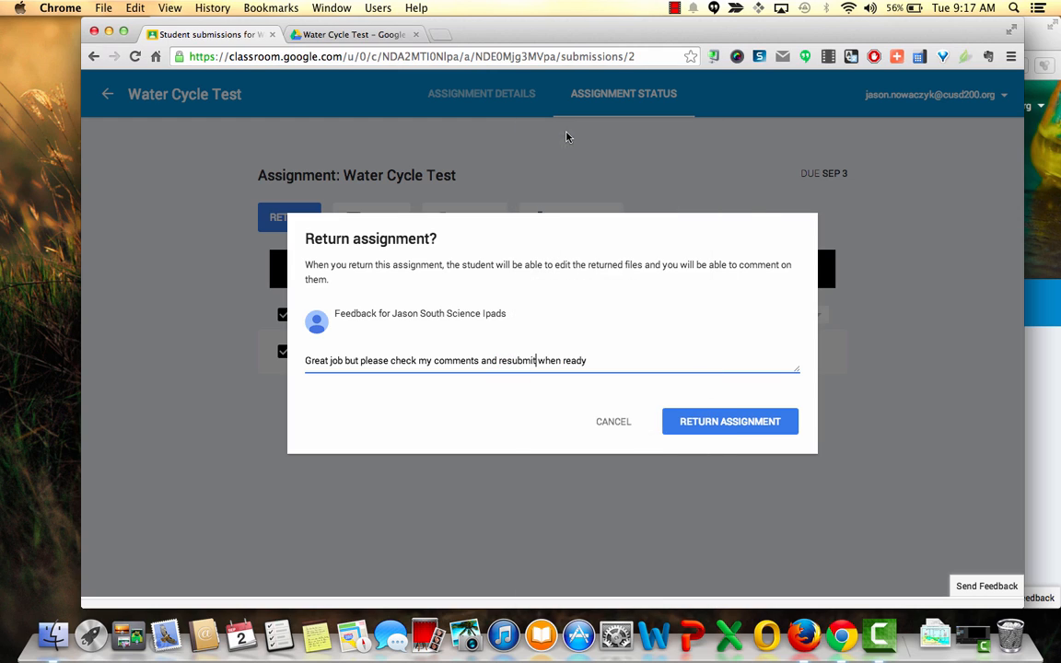
{"action": "left_click", "coordinate": [723, 423]}
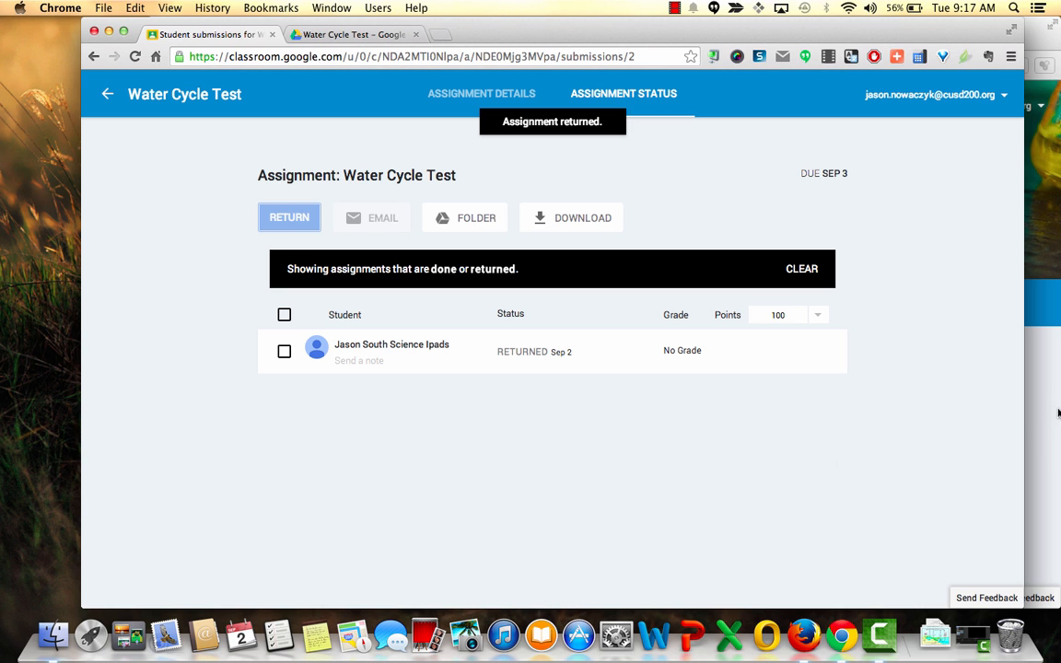
Reload the class stream in the student's Firefox window and open the returned Water Cycle Test submission to view the teacher's note.
{"action": "left_click", "coordinate": [1044, 410]}
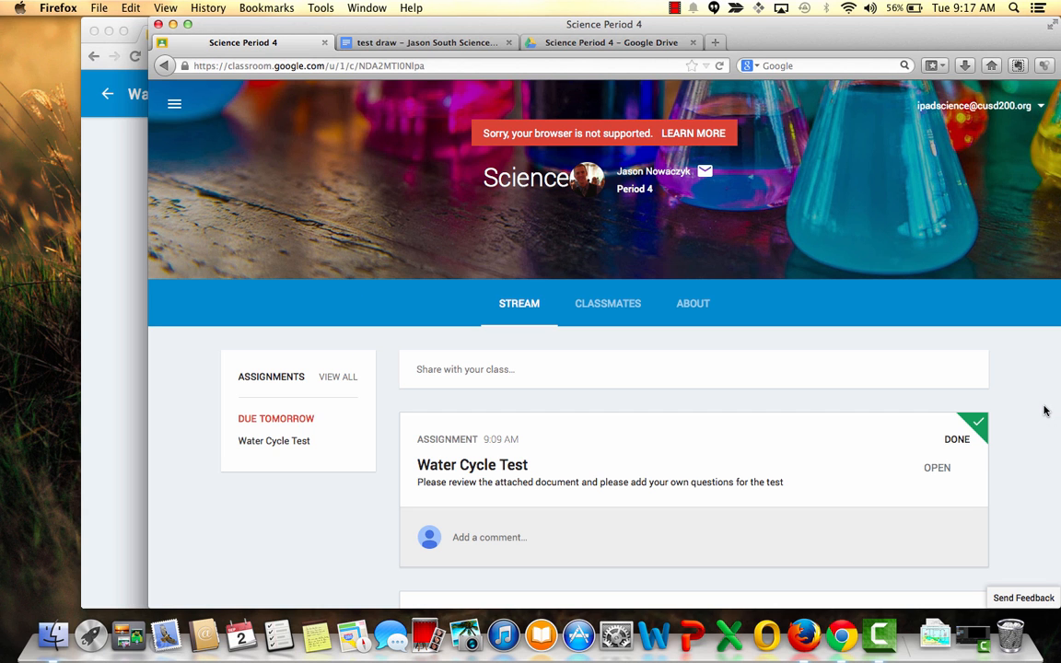
{"action": "scroll", "coordinate": [572, 432], "scroll_direction": "down", "scroll_amount": 1}
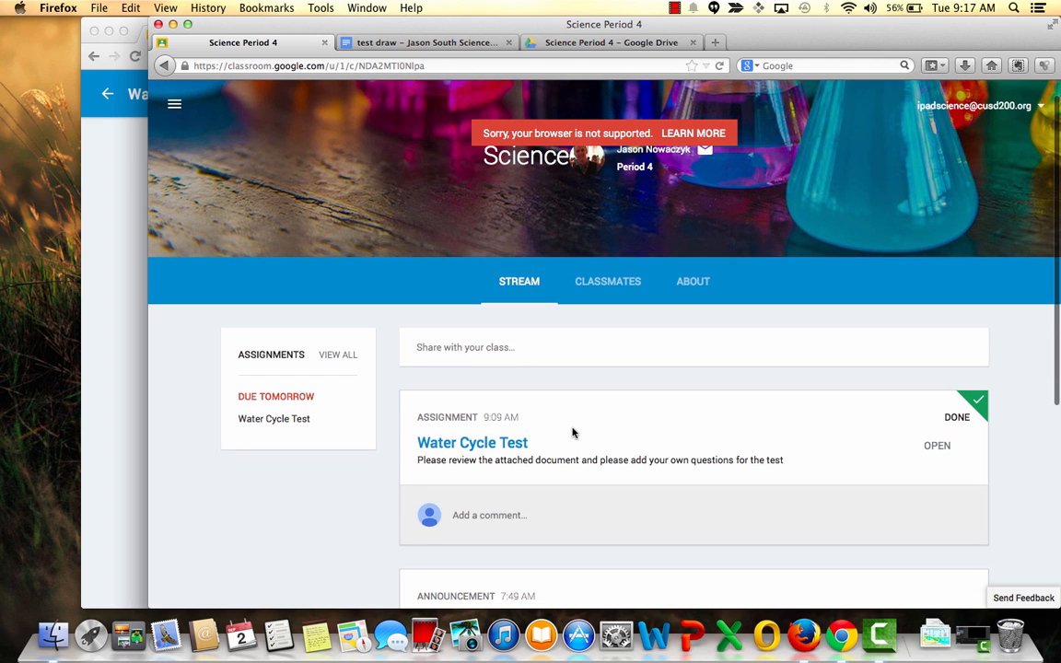
{"action": "scroll", "coordinate": [569, 373], "scroll_direction": "up", "scroll_amount": 1}
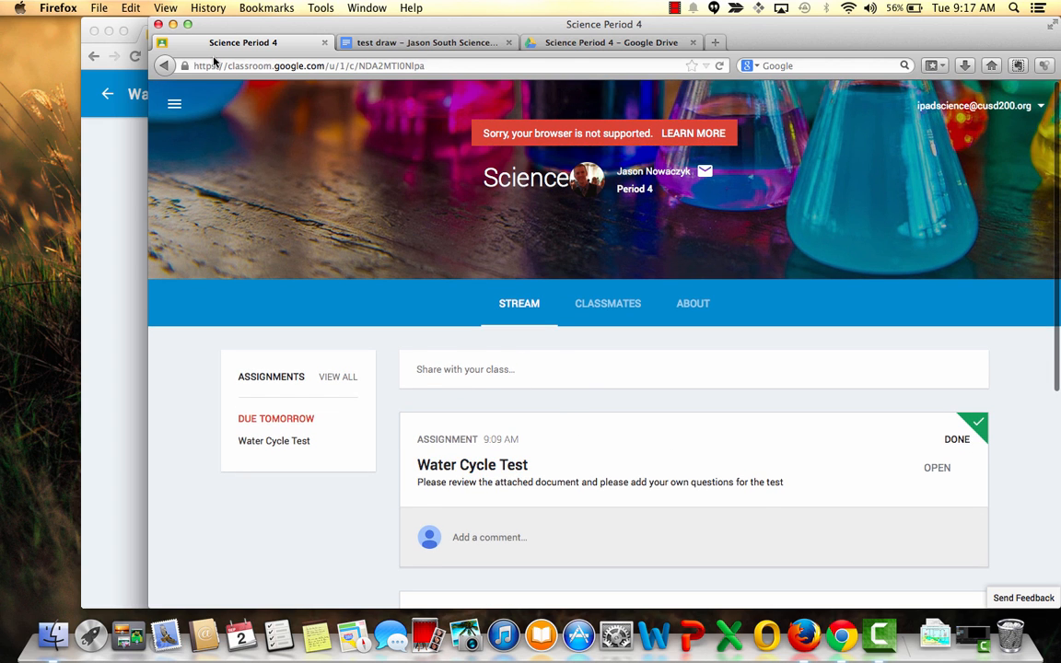
{"action": "left_click", "coordinate": [719, 65]}
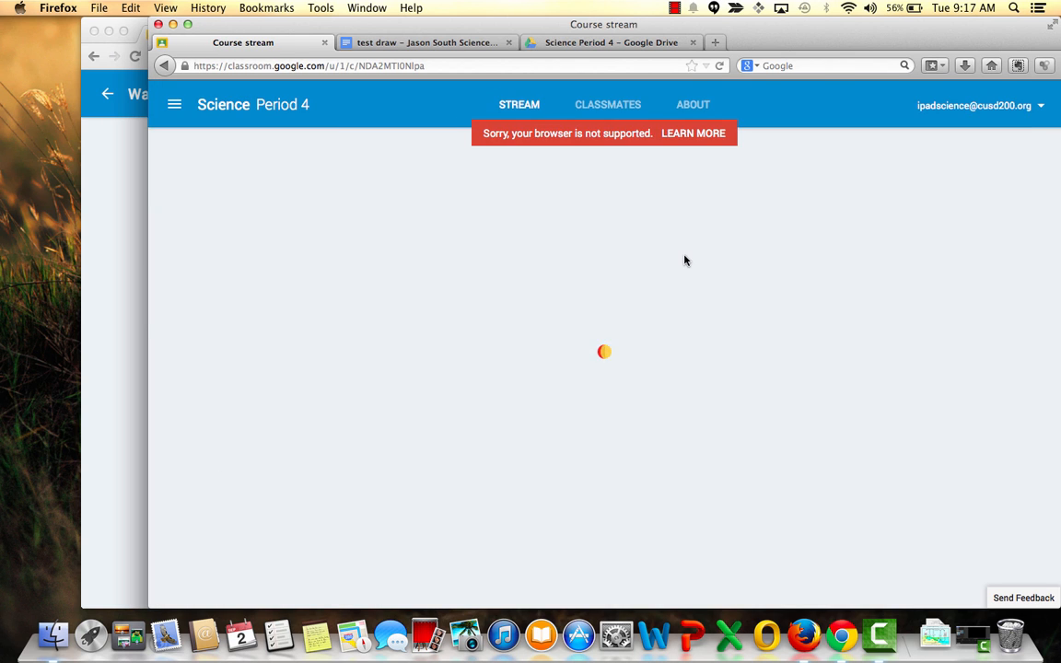
{"action": "scroll", "coordinate": [662, 442], "scroll_direction": "down", "scroll_amount": 3}
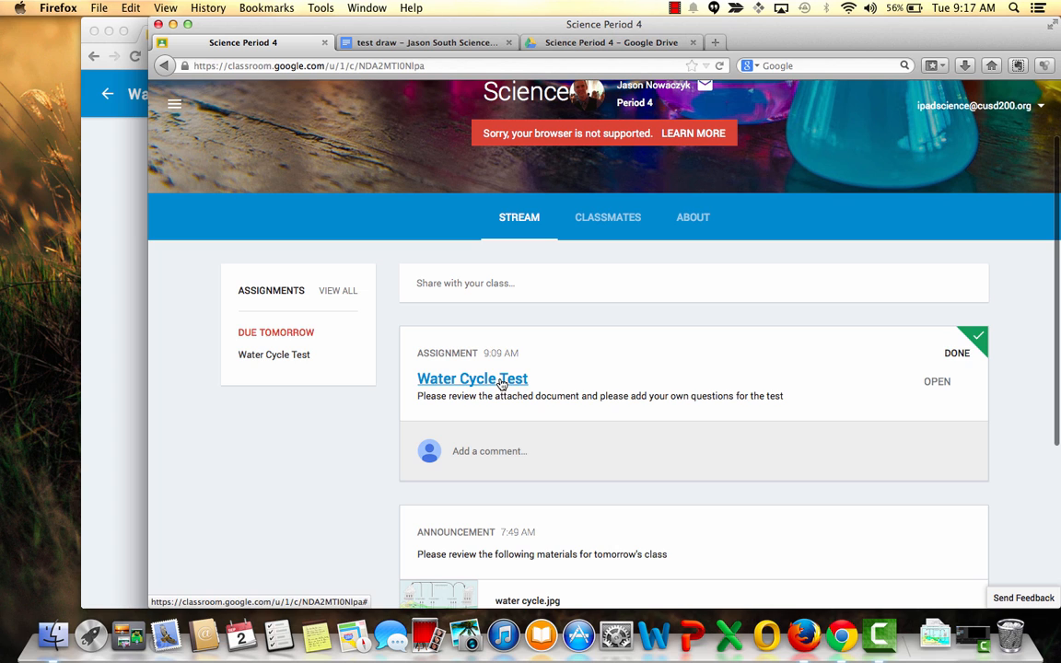
{"action": "left_click", "coordinate": [931, 387]}
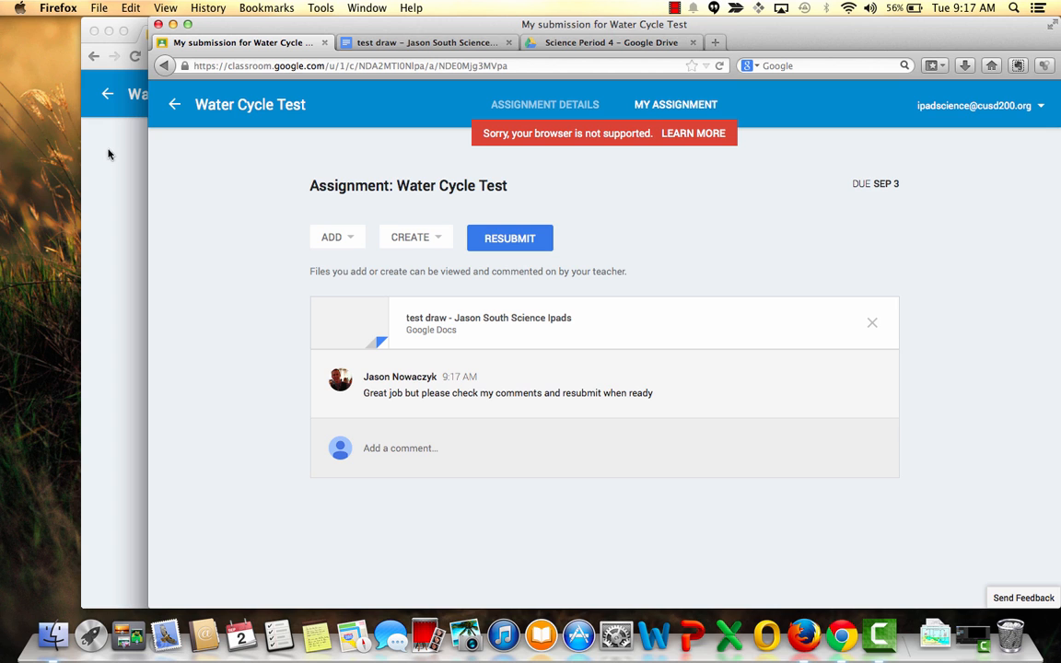
Switch back to the teacher's Chrome window and go from the assignment status page to the Classroom home page.
{"action": "left_click", "coordinate": [120, 182]}
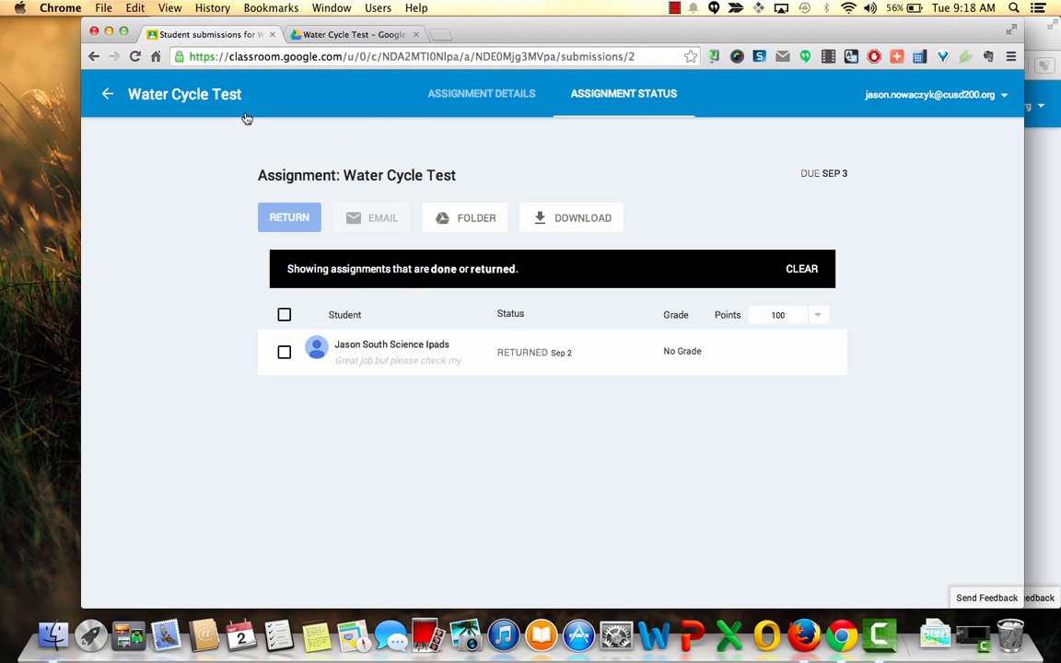
{"action": "left_click", "coordinate": [107, 93]}
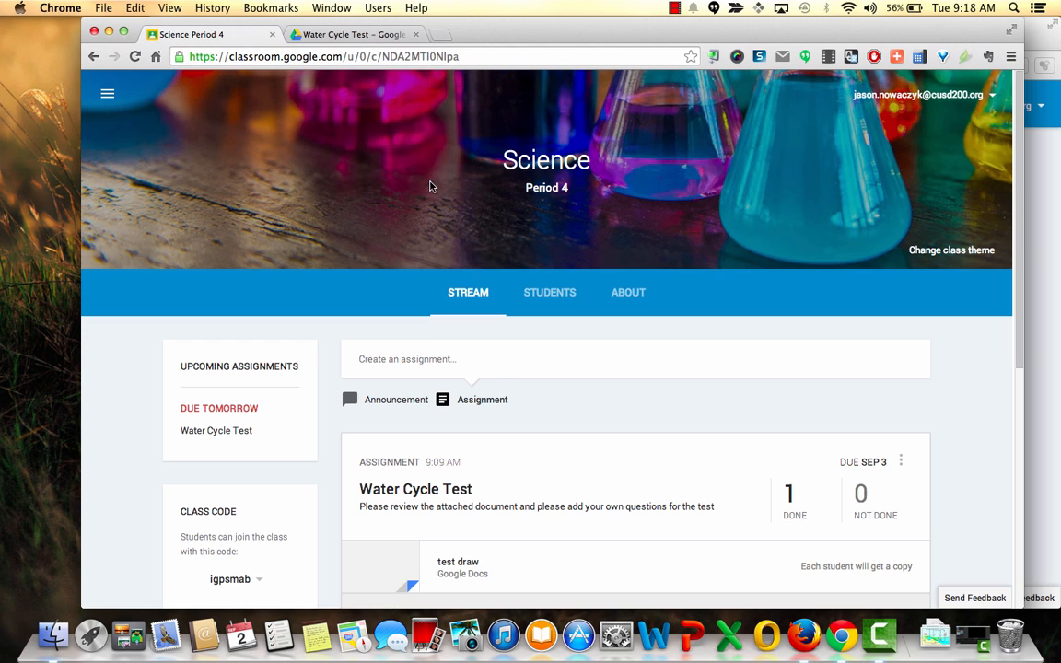
{"action": "left_click", "coordinate": [107, 93]}
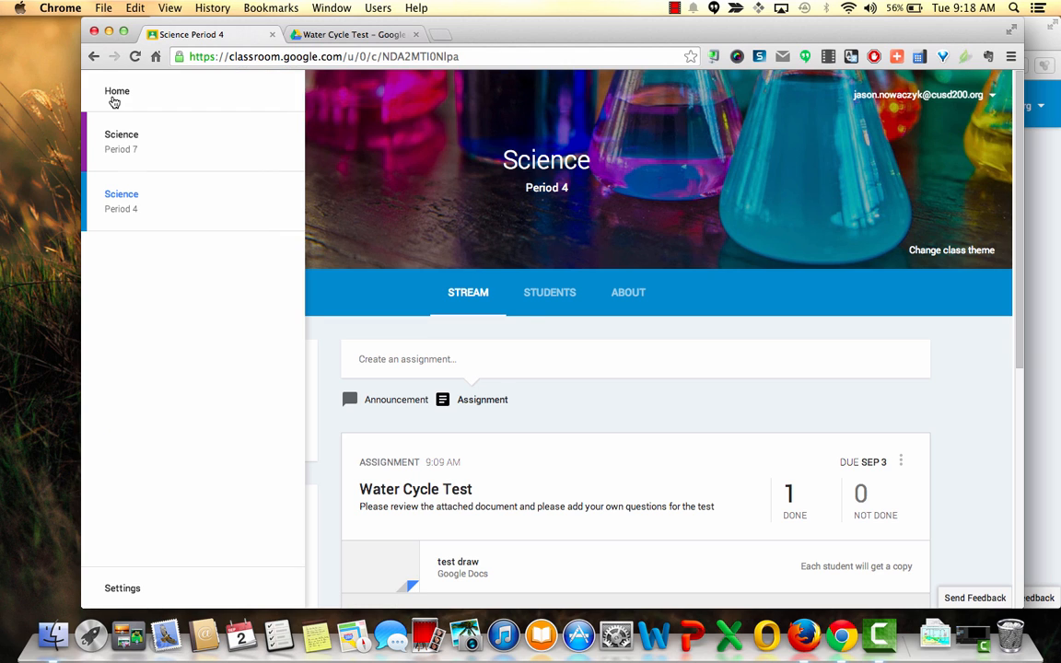
{"action": "left_click", "coordinate": [131, 97]}
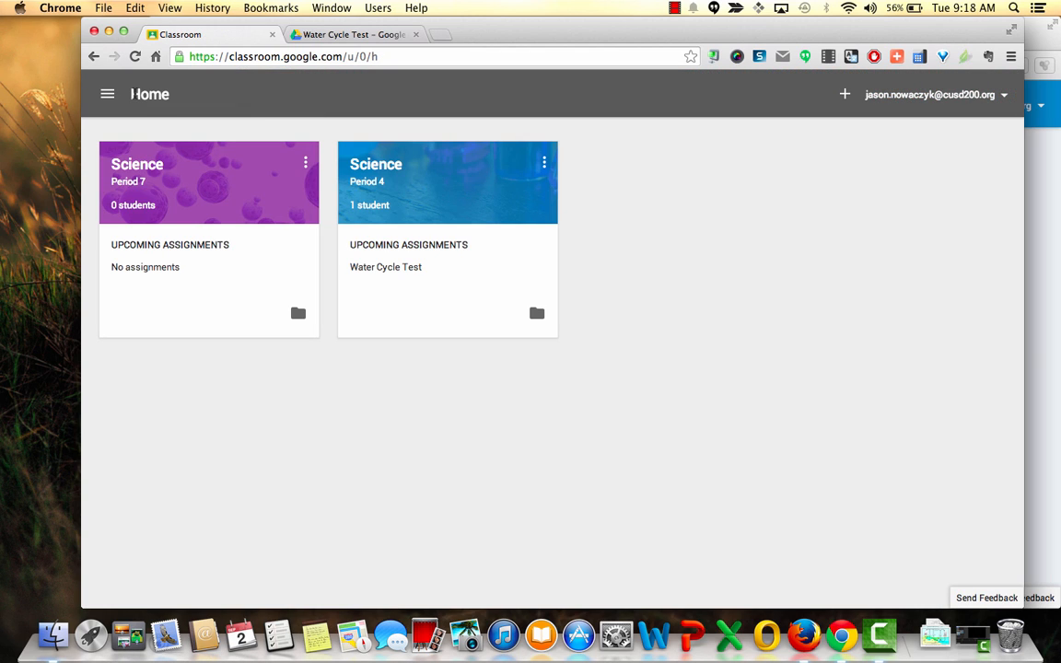